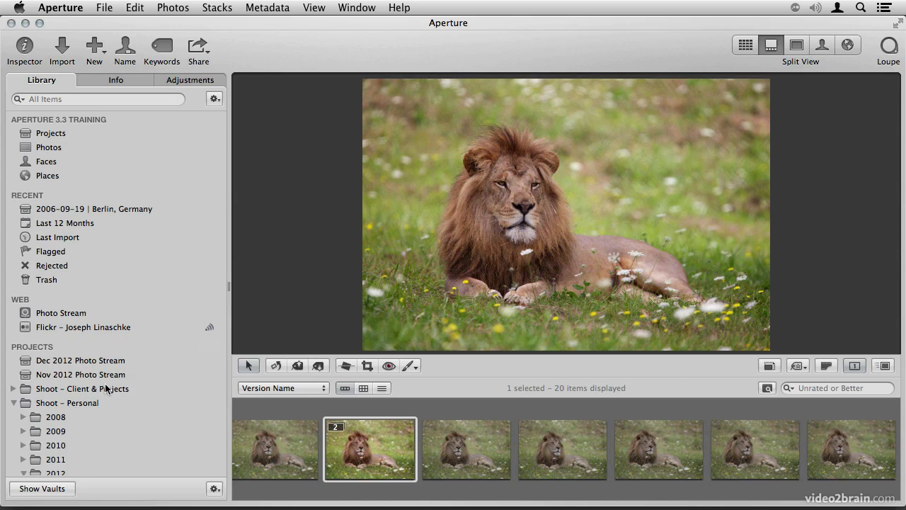
- Look through the library's full source list, from the library views and Recent items down to Web, Projects and Albums
scroll(108, 368, "down", 10)
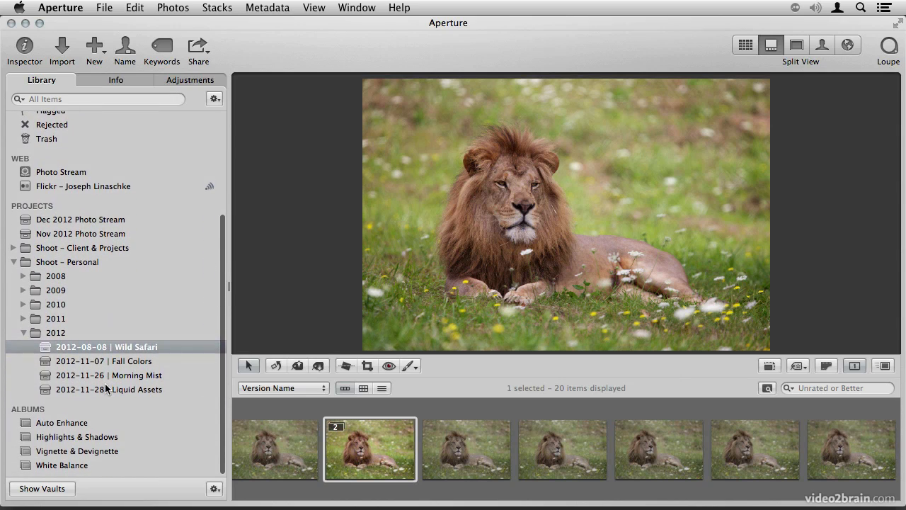
scroll(106, 388, "up", 7)
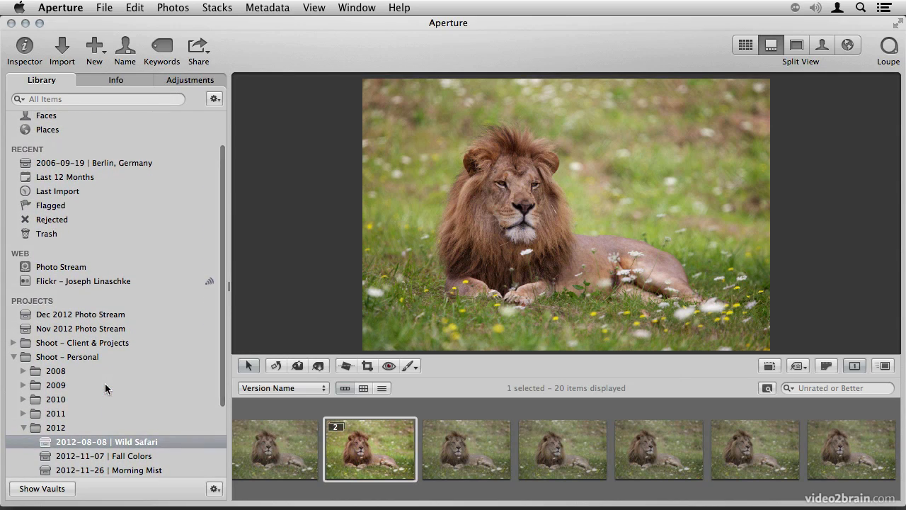
scroll(105, 388, "up", 2)
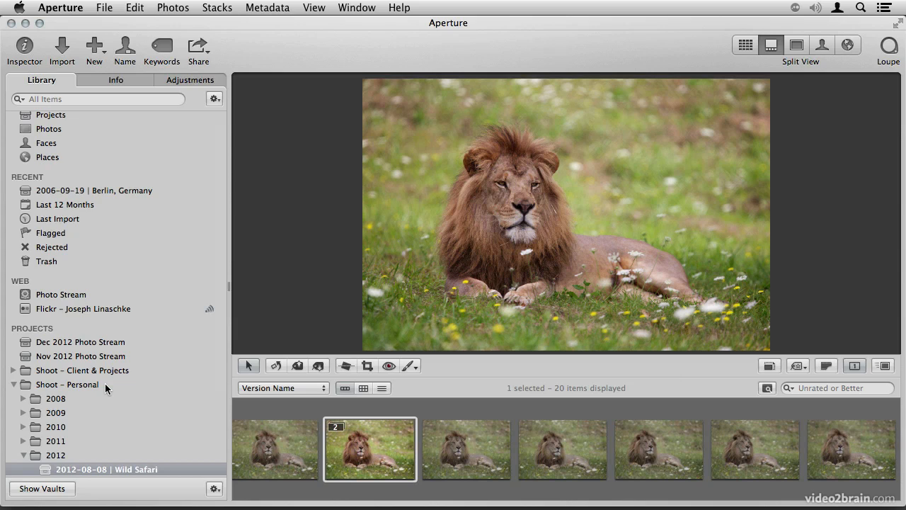
scroll(104, 382, "down", 8)
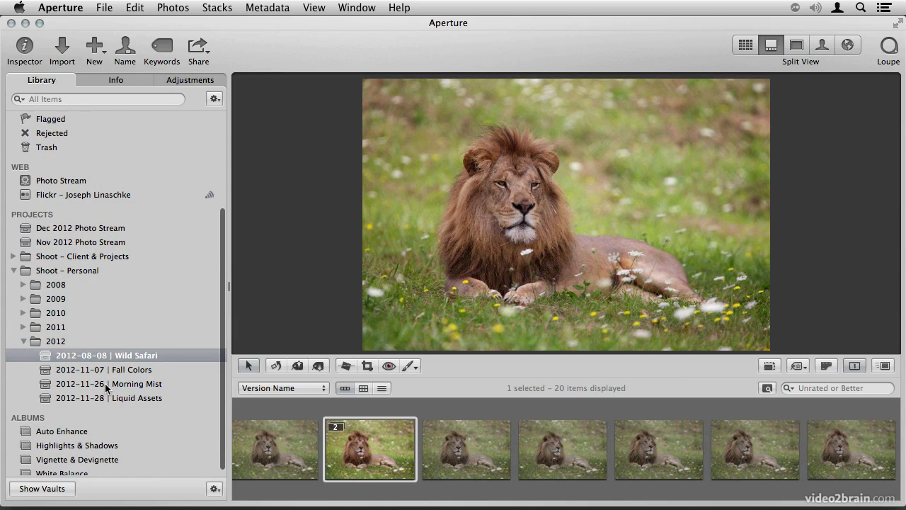
scroll(105, 387, "down", 2)
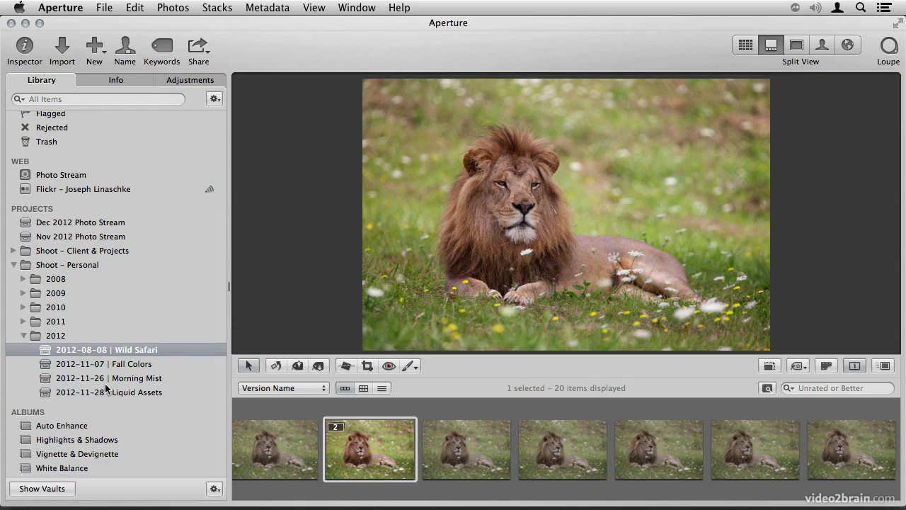
scroll(149, 142, "up", 5)
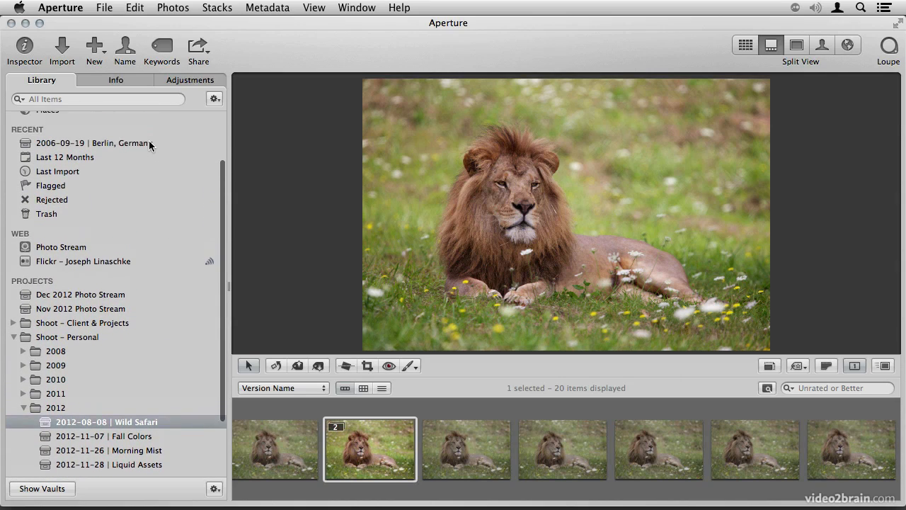
scroll(149, 143, "up", 1)
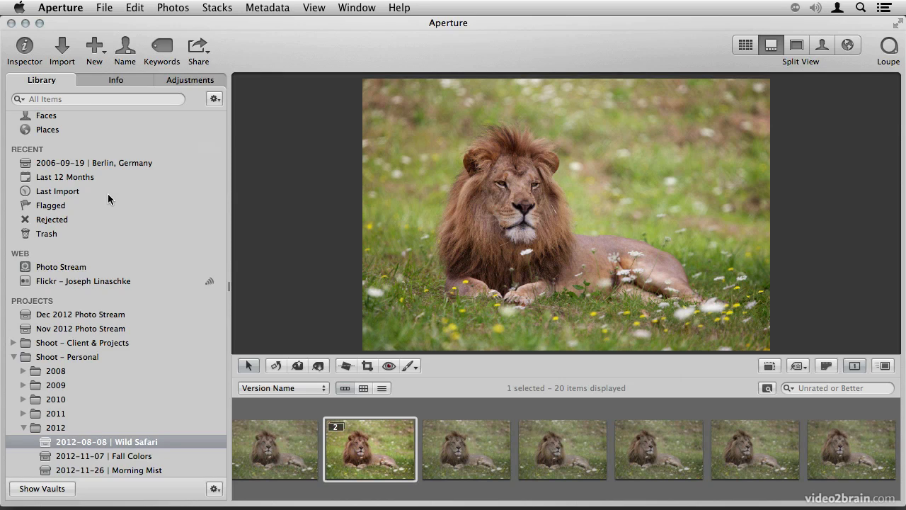
scroll(108, 198, "up", 3)
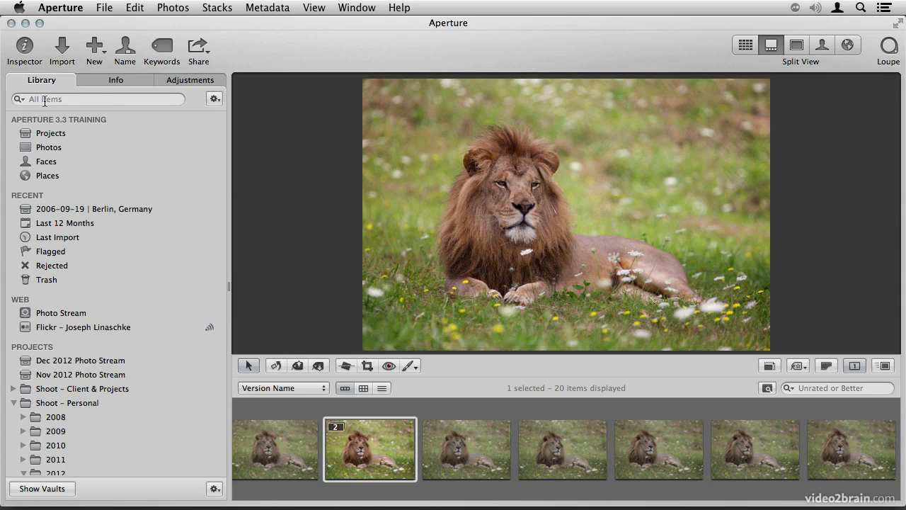
scroll(156, 384, "down", 5)
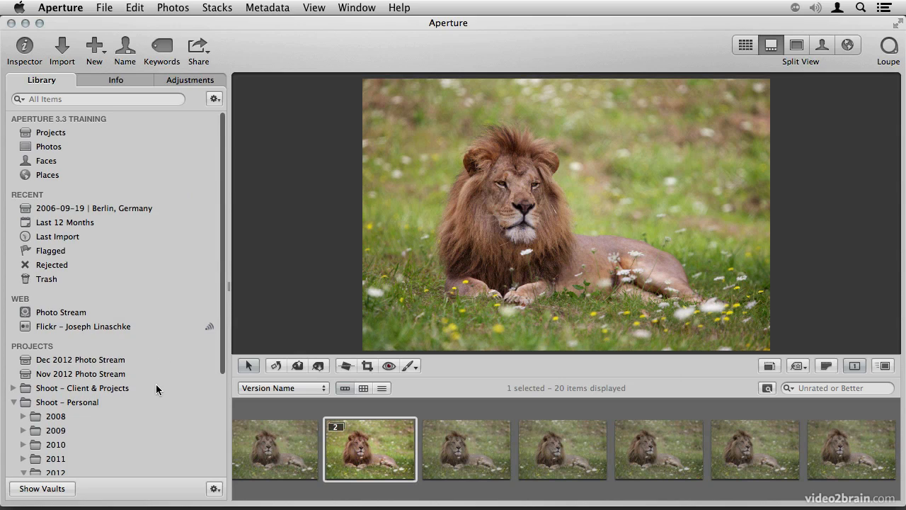
scroll(156, 388, "up", 5)
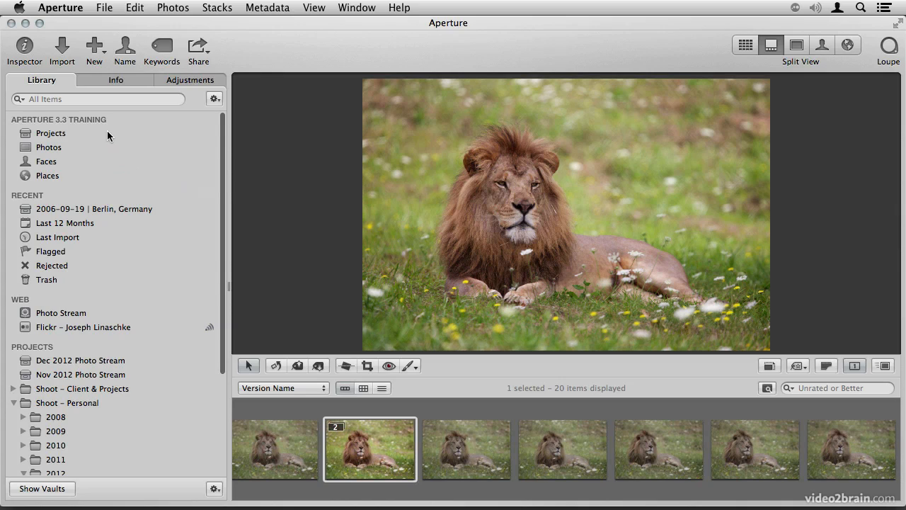
- Hide the contents of the Aperture 3.3 Training section and show them again
mouse_move(107, 116)
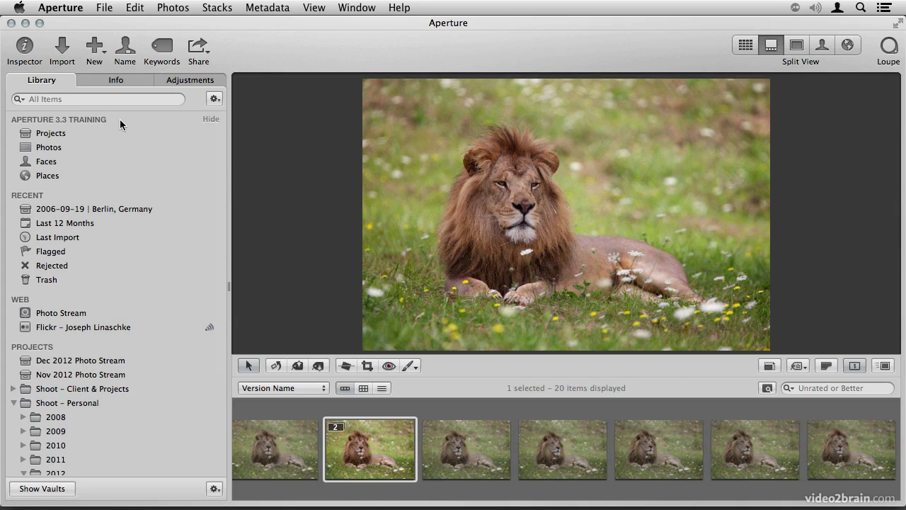
left_click(210, 119)
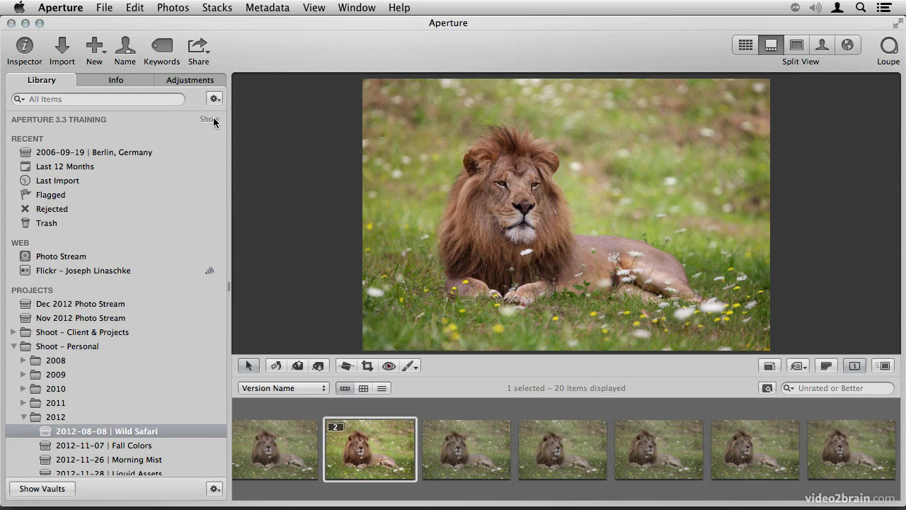
left_click(212, 119)
left_click(212, 119)
left_click(212, 119)
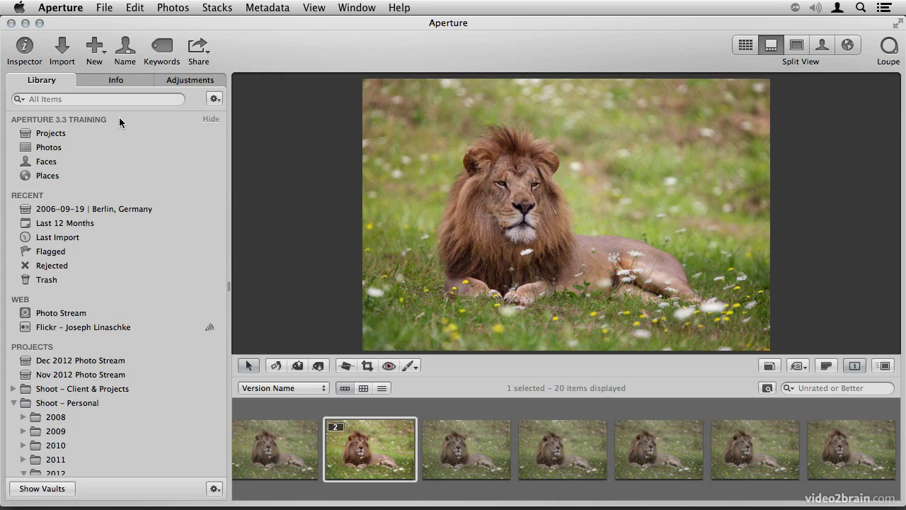
- Collapse the Aperture 3.3 Training, Recent, Web, Projects and Albums sections of the library list
left_click(212, 120)
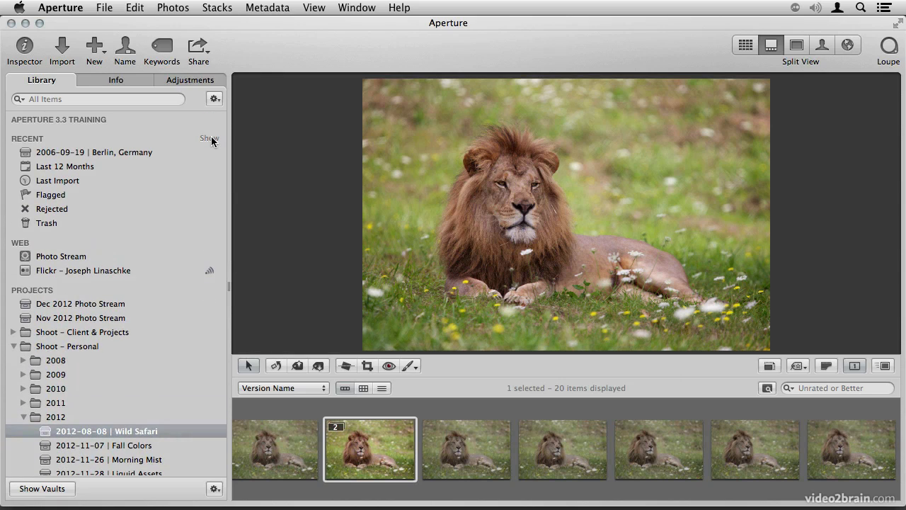
left_click(210, 138)
left_click(211, 157)
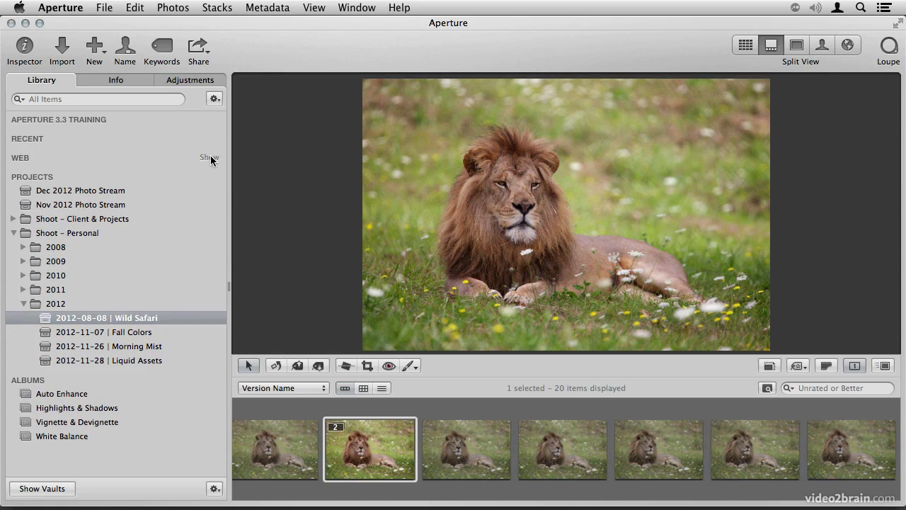
left_click(210, 177)
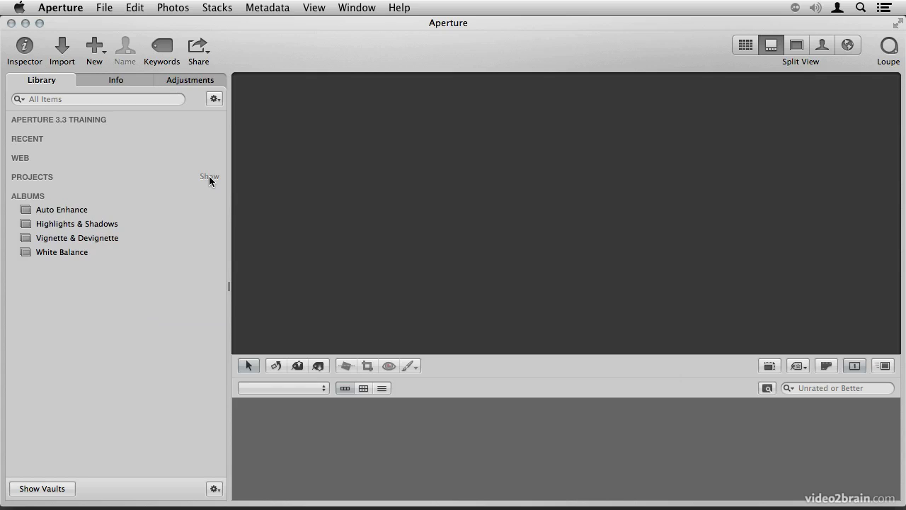
left_click(208, 196)
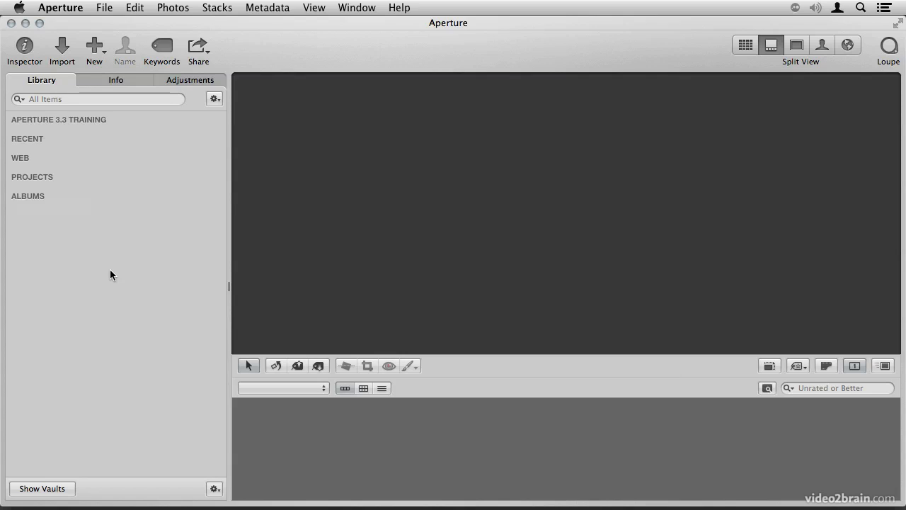
- Expand the Albums and Projects sections and open the 2012-08-08 | Wild Safari project
left_click(211, 196)
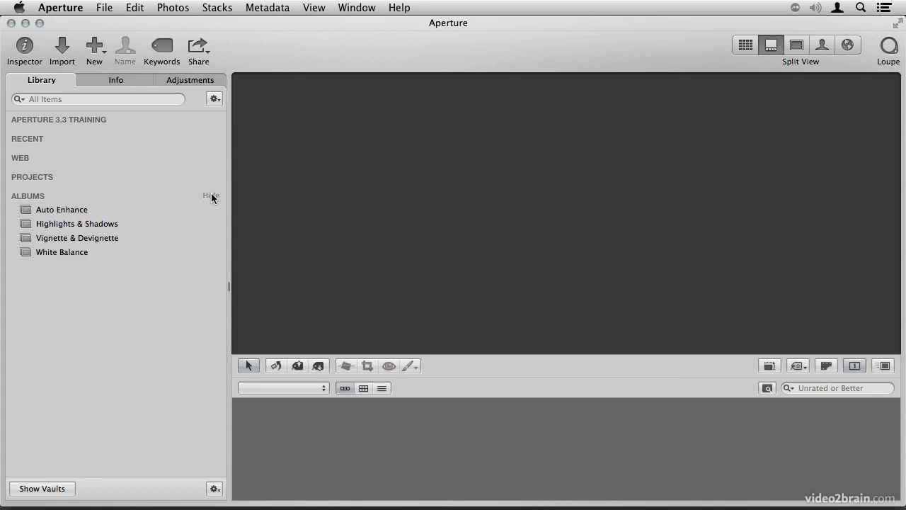
left_click(214, 178)
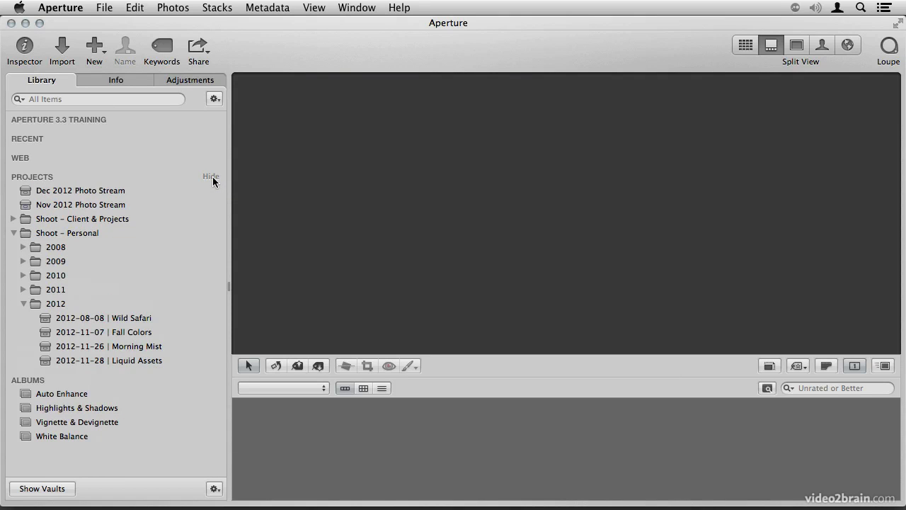
left_click(95, 317)
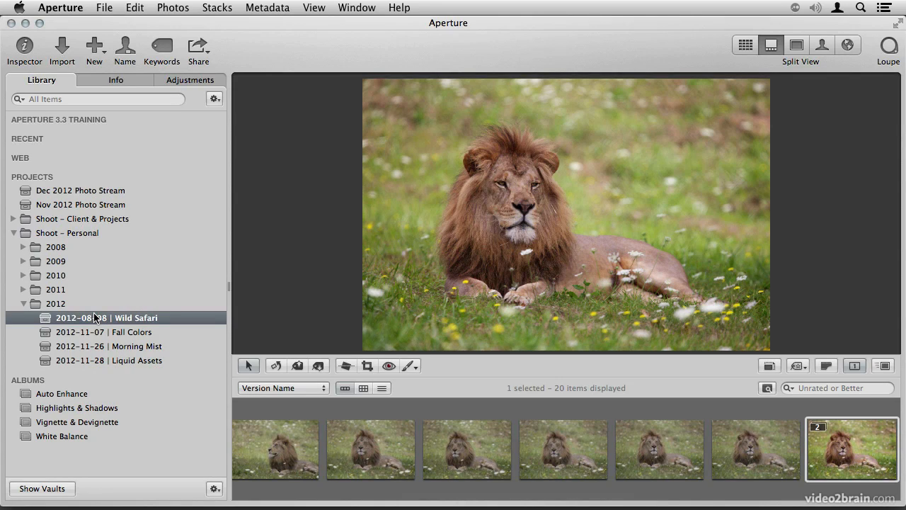
- Create an album named "lion!" containing the selected lion photo and move it from the Wild Safari project to the Albums section
left_click(95, 46)
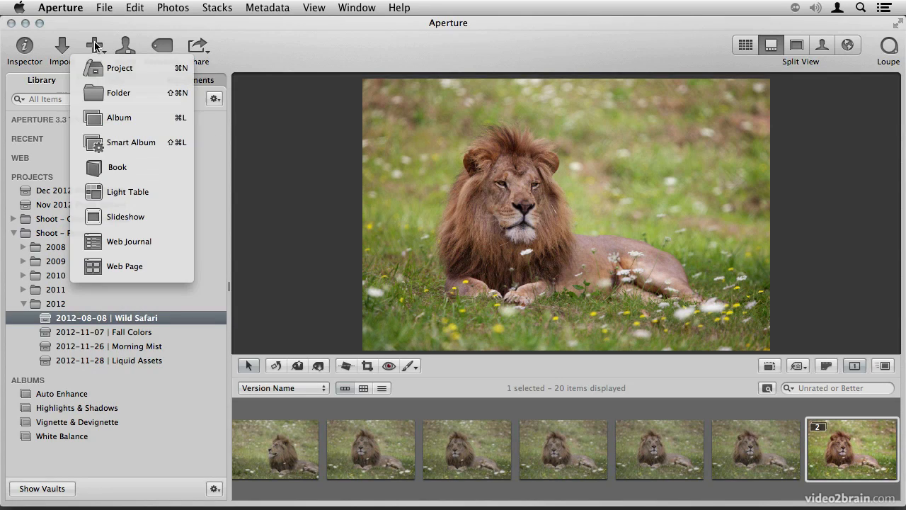
left_click(98, 108)
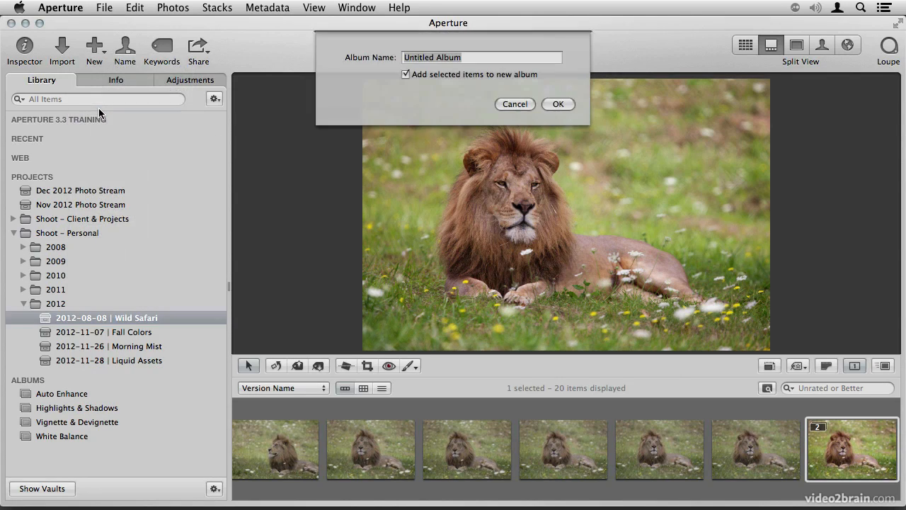
type("lion!")
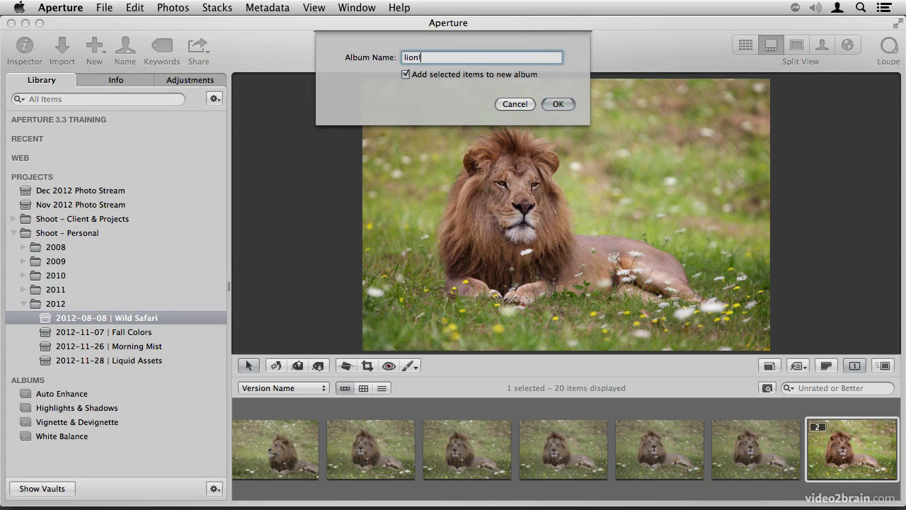
left_click(573, 103)
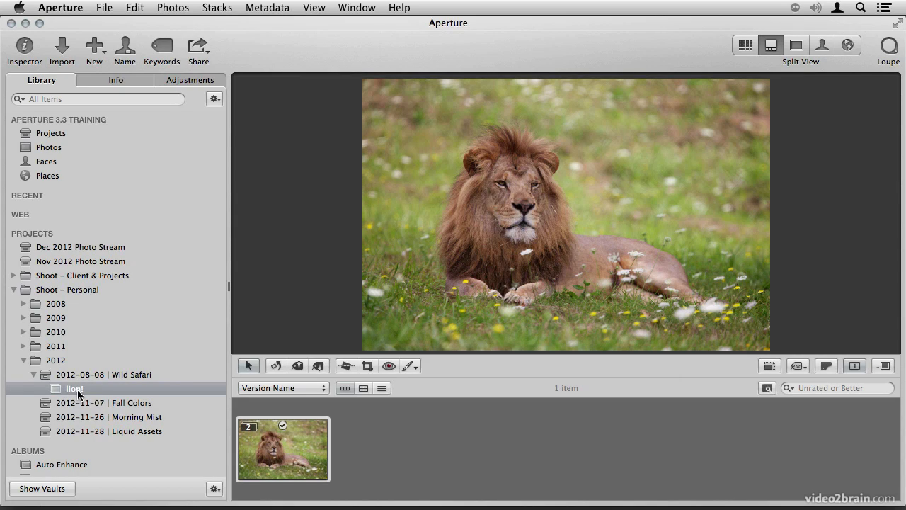
scroll(78, 394, "down", 3)
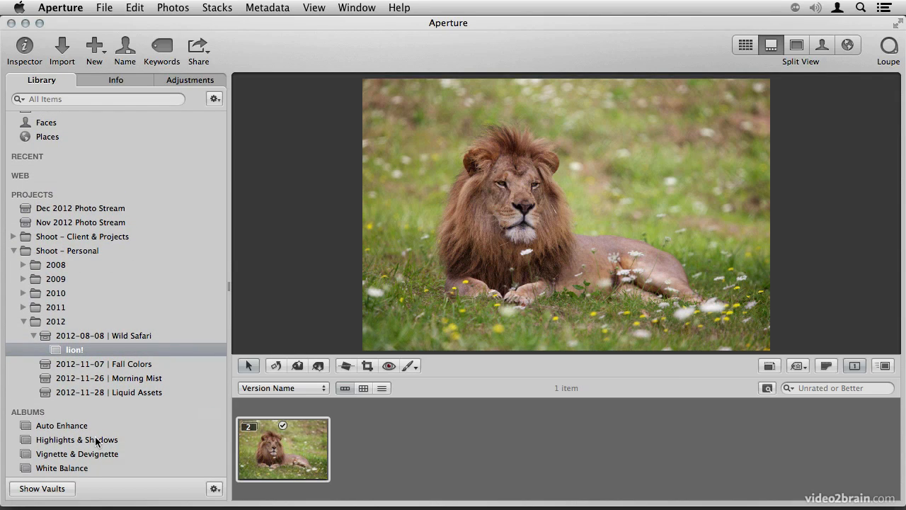
left_click_drag(75, 349, 70, 425)
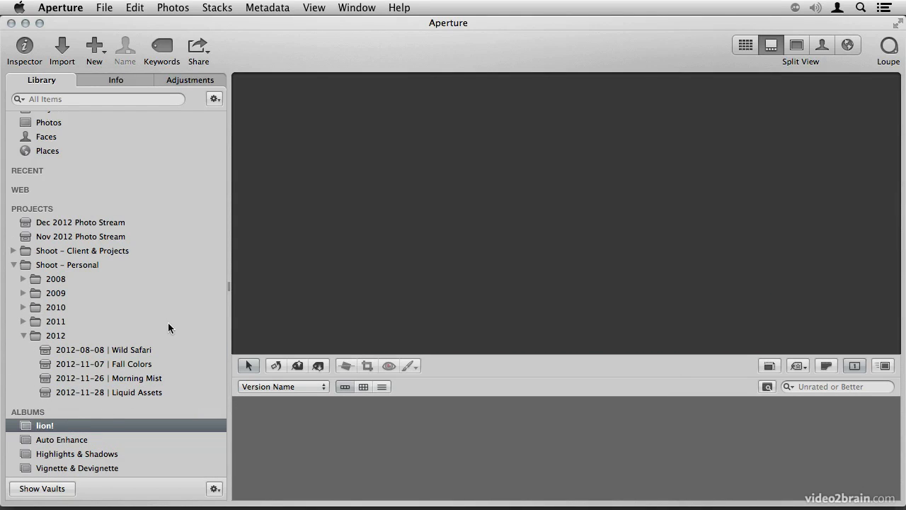
- With nothing selected, create an album named "Year's Best" and move it into the 2012-08-08 | Wild Safari project
left_click(119, 171)
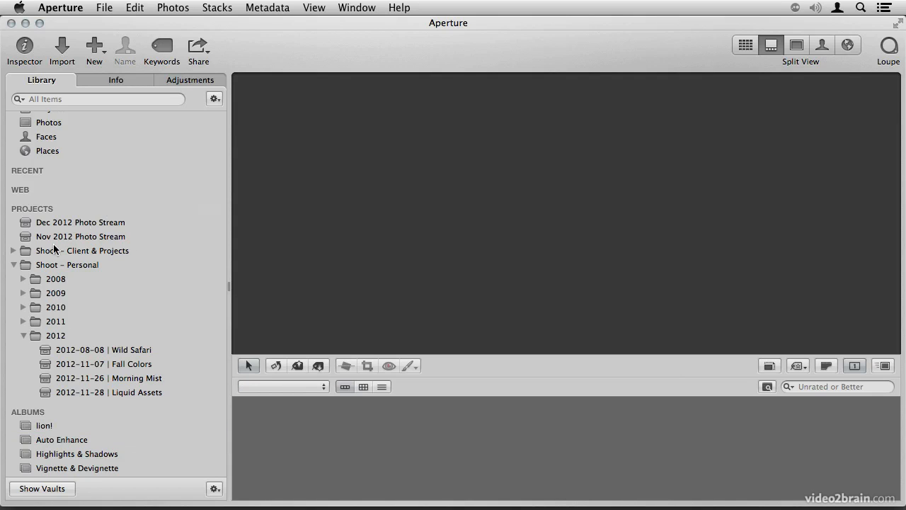
left_click(96, 52)
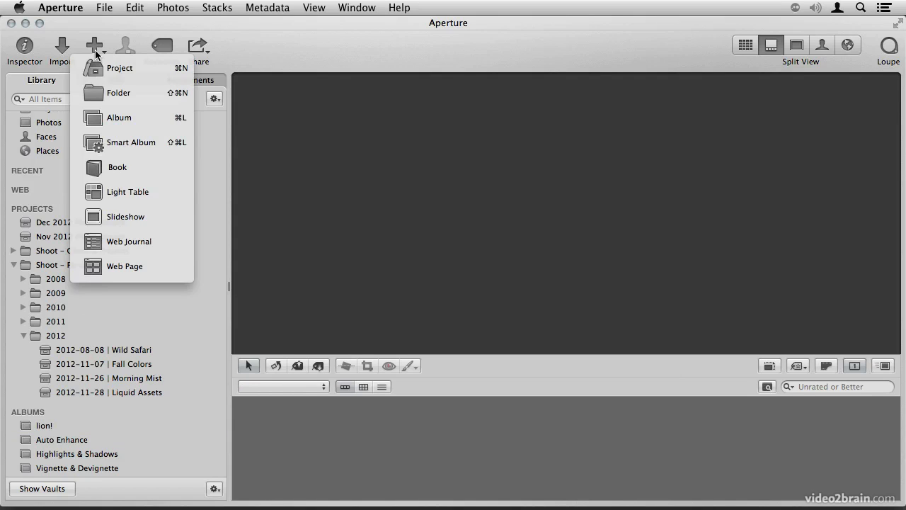
left_click(106, 116)
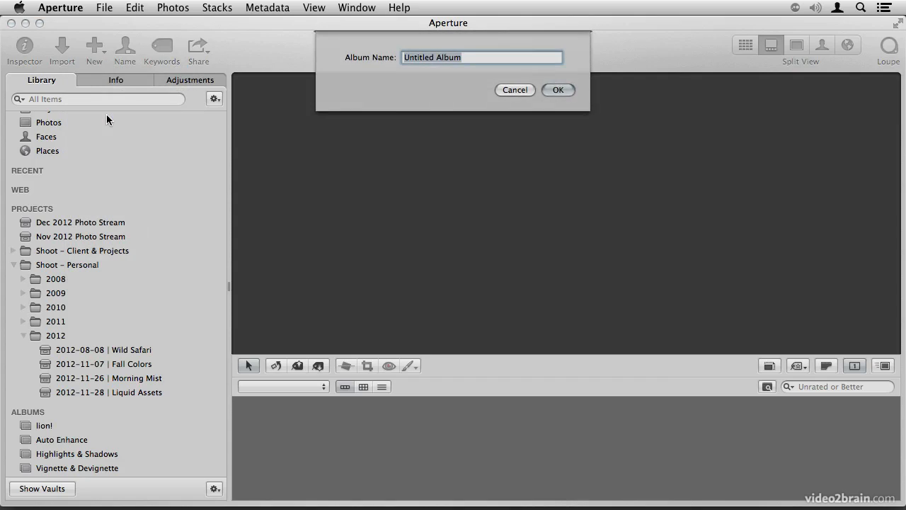
key("BackSpace")
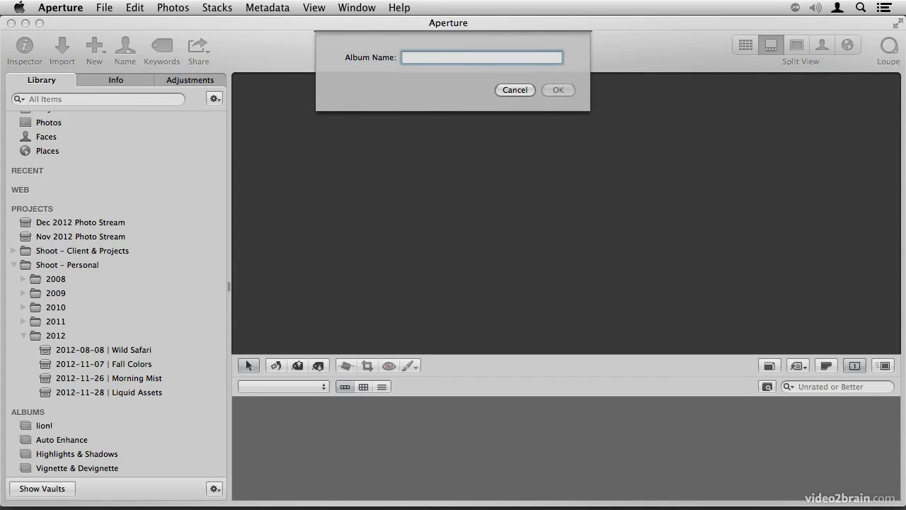
type("Year's Best")
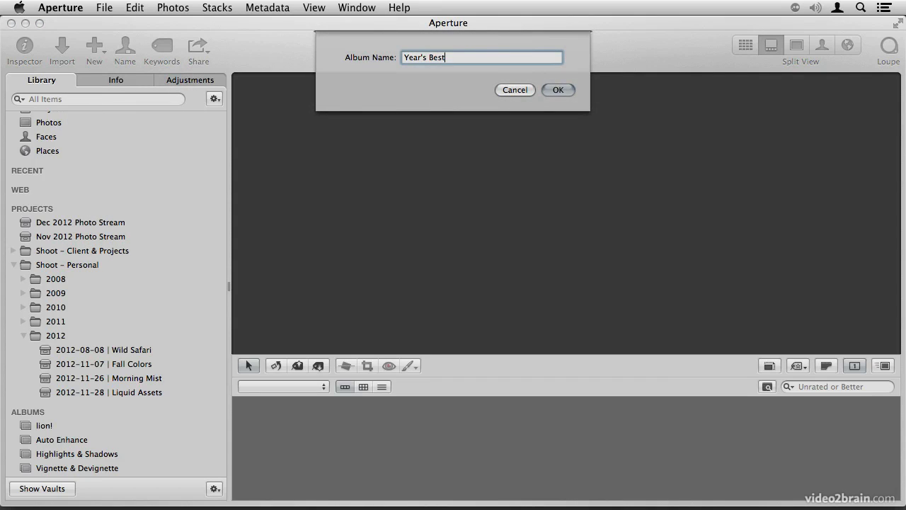
key("Return")
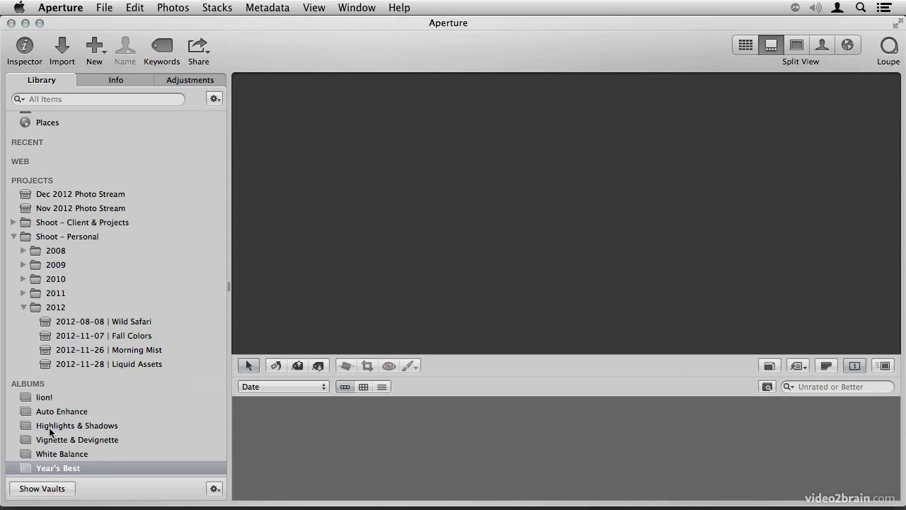
left_click_drag(58, 471, 111, 325)
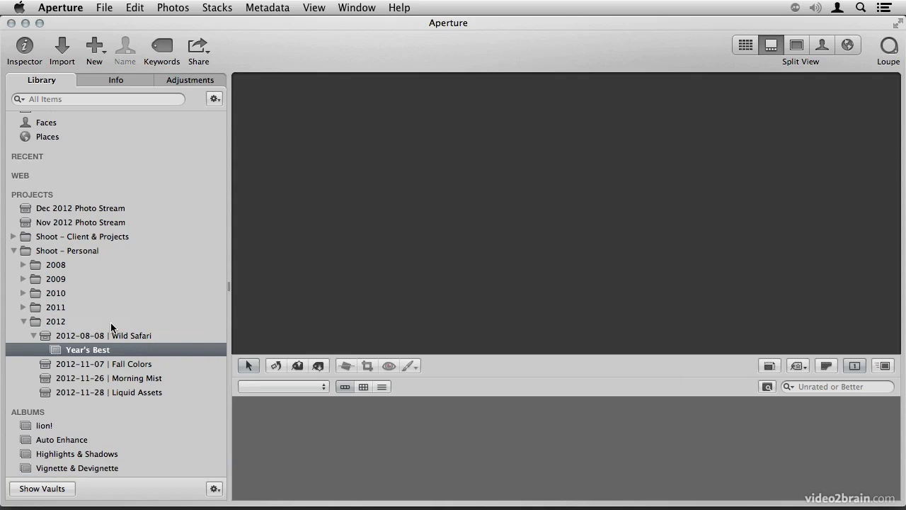
- Expand the Web section, select Photo Stream, and open the Flickr account's albums
left_click(210, 175)
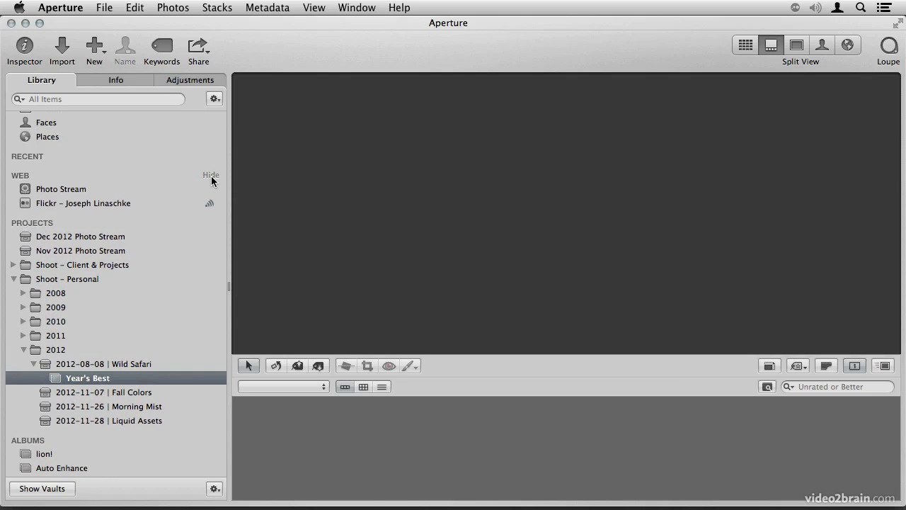
left_click(92, 191)
left_click(105, 203)
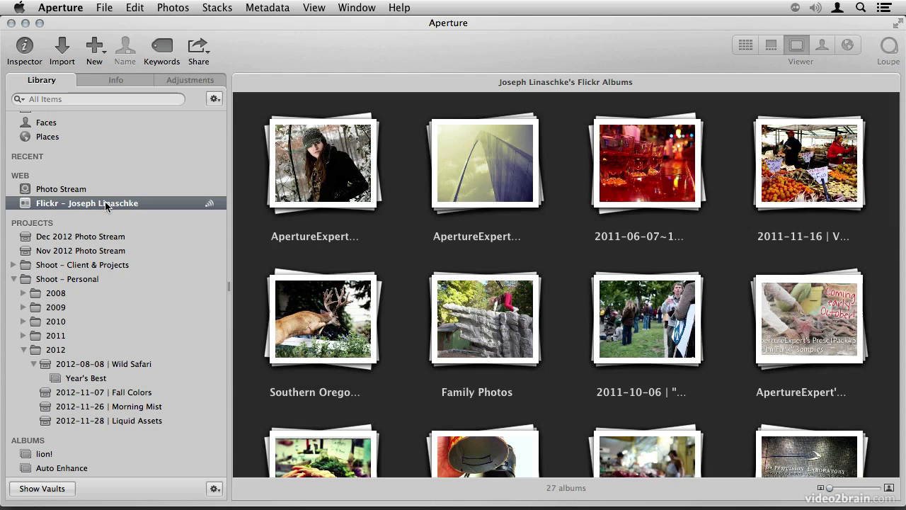
- Open Photo Stream, show the Recent section's items, and open the recent project 2006-09-19 | Berlin, Germany
left_click(100, 191)
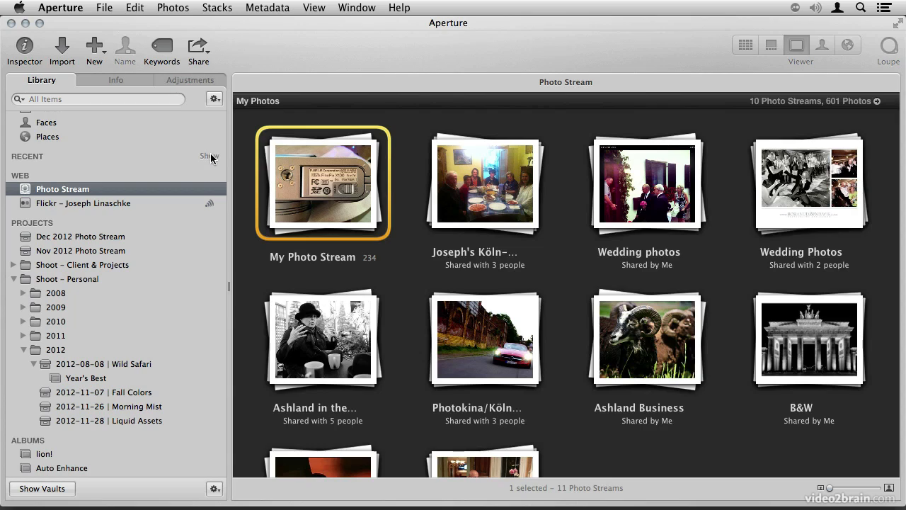
left_click(211, 157)
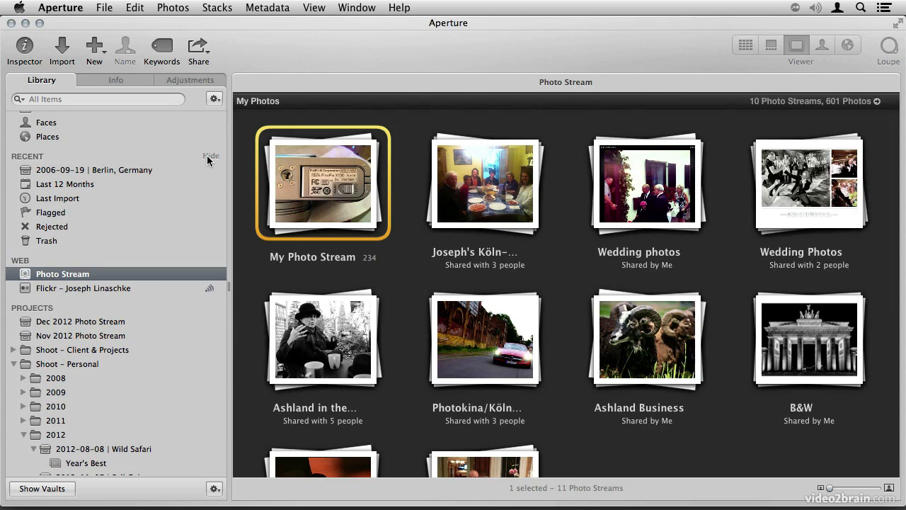
left_click(163, 170)
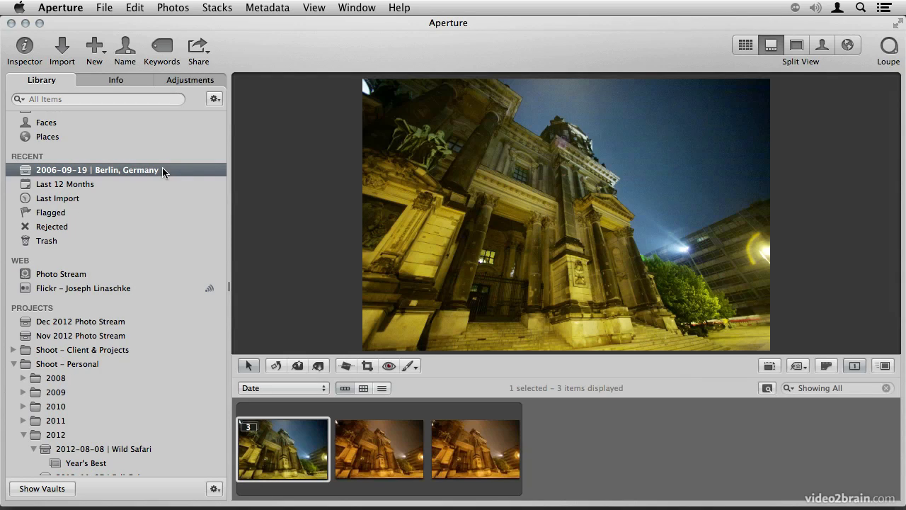
- View the contents of Last 12 Months, Last Import, Flagged, Rejected and Trash in the Recent section
left_click(139, 185)
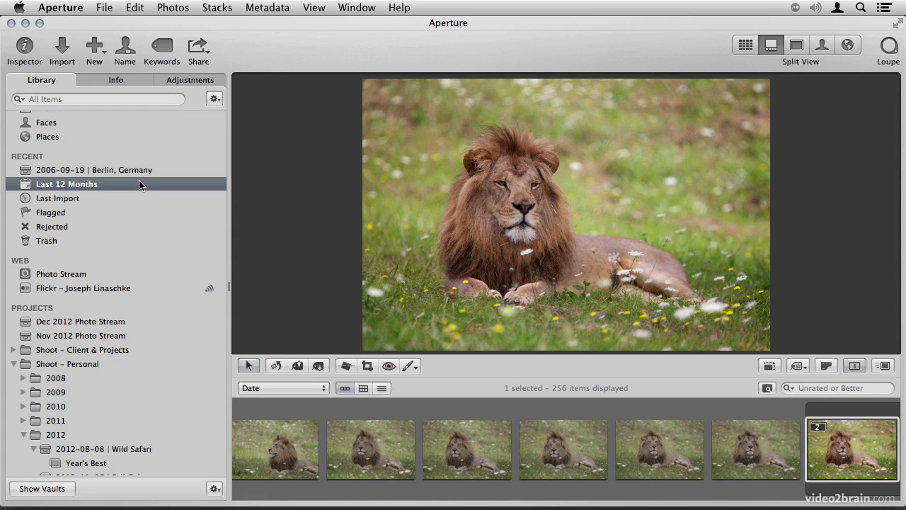
left_click(130, 198)
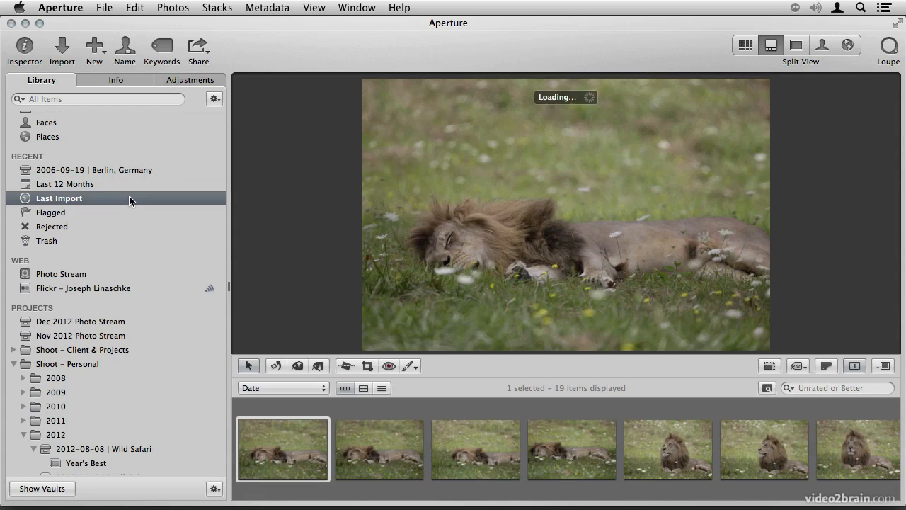
left_click(125, 213)
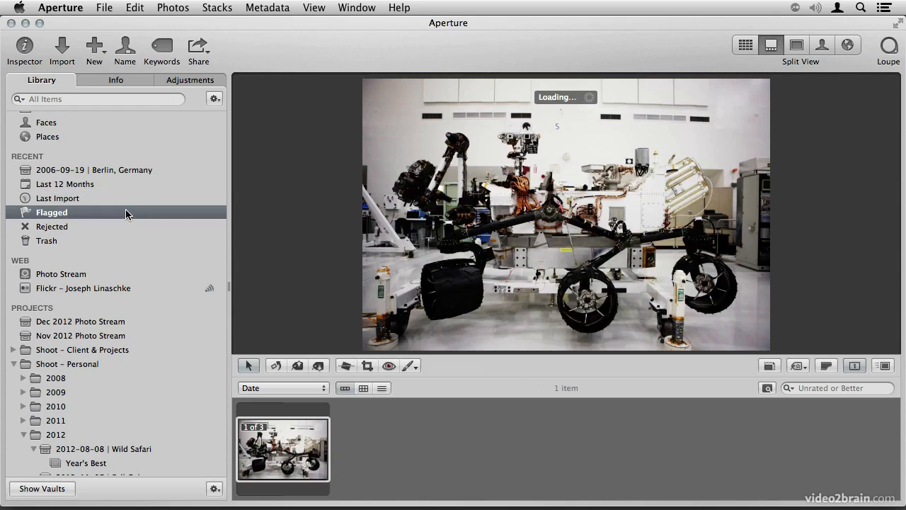
left_click(126, 225)
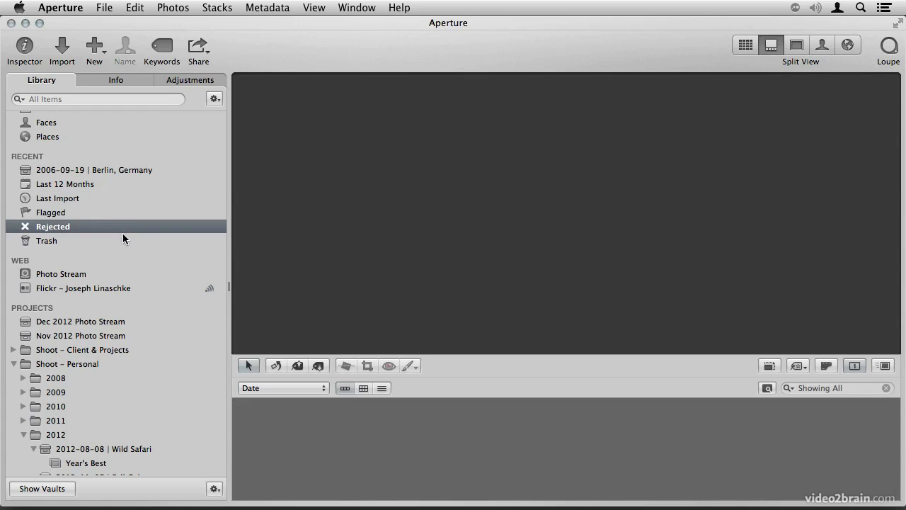
left_click(121, 240)
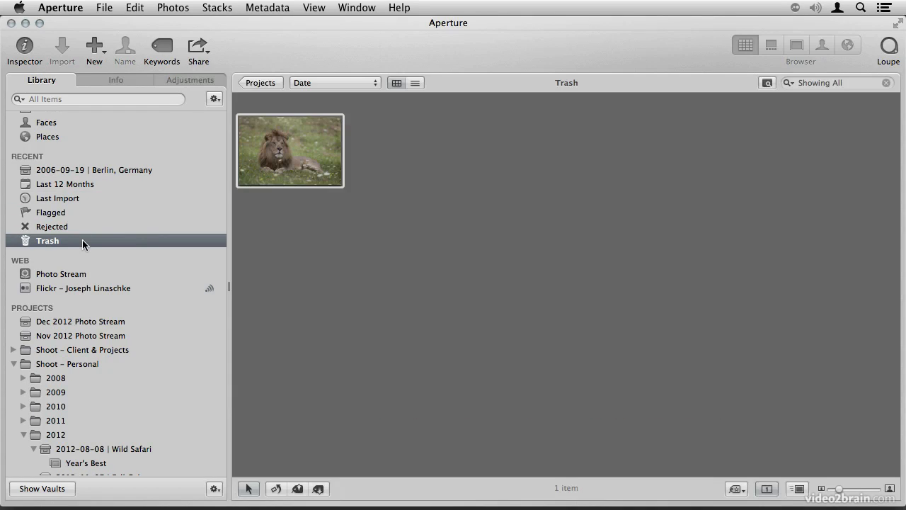
- Select Last 12 Months, open the General preferences, and turn the recent-months album off and back on
left_click(101, 187)
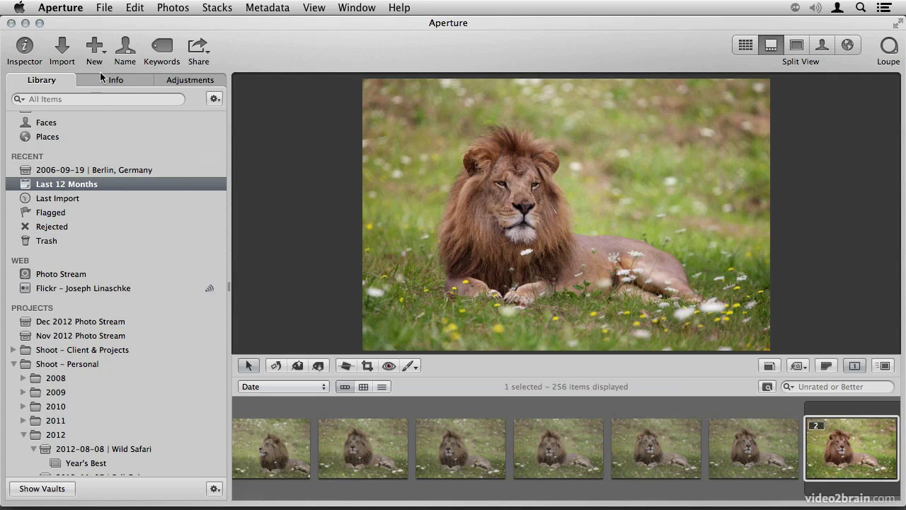
left_click(65, 9)
left_click(65, 46)
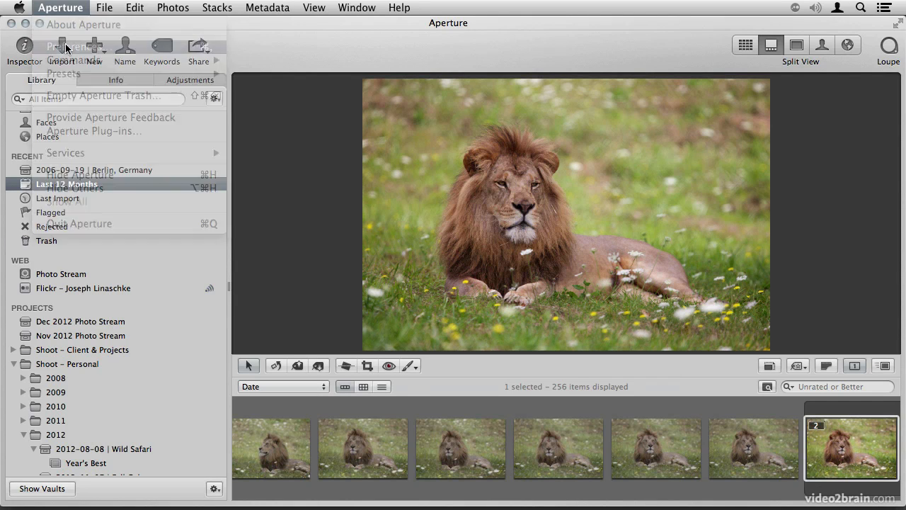
left_click(312, 205)
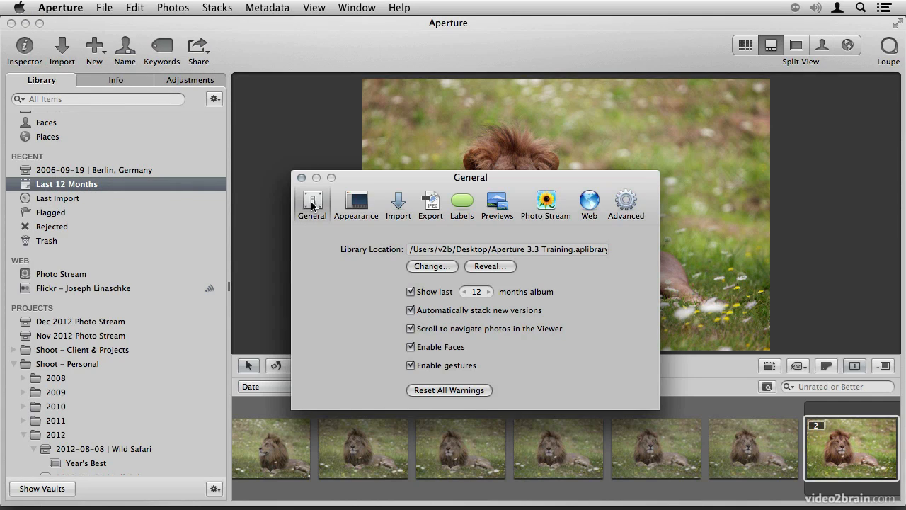
left_click(410, 291)
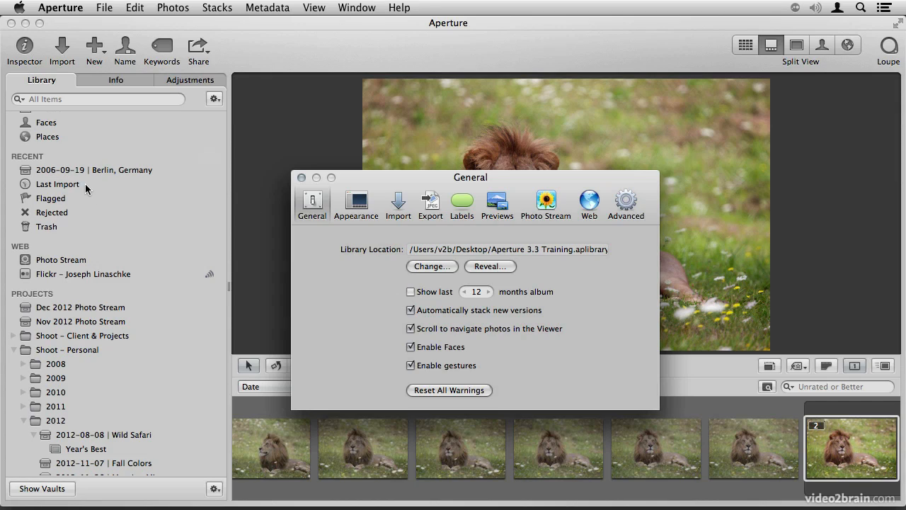
left_click(410, 291)
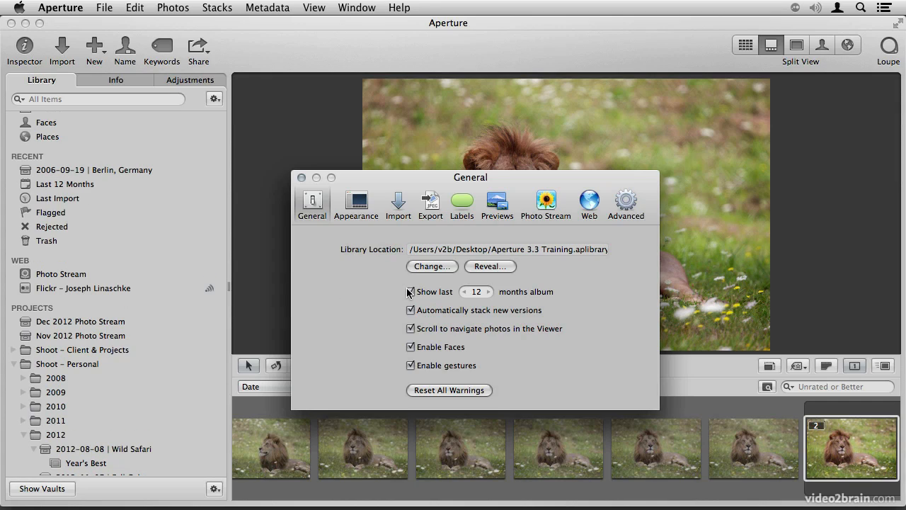
- Lower the recent-months album setting to 1 month
left_click(466, 293)
left_click(466, 294)
left_click(467, 294)
left_click(466, 294)
left_click(467, 294)
left_click(467, 295)
left_click(467, 295)
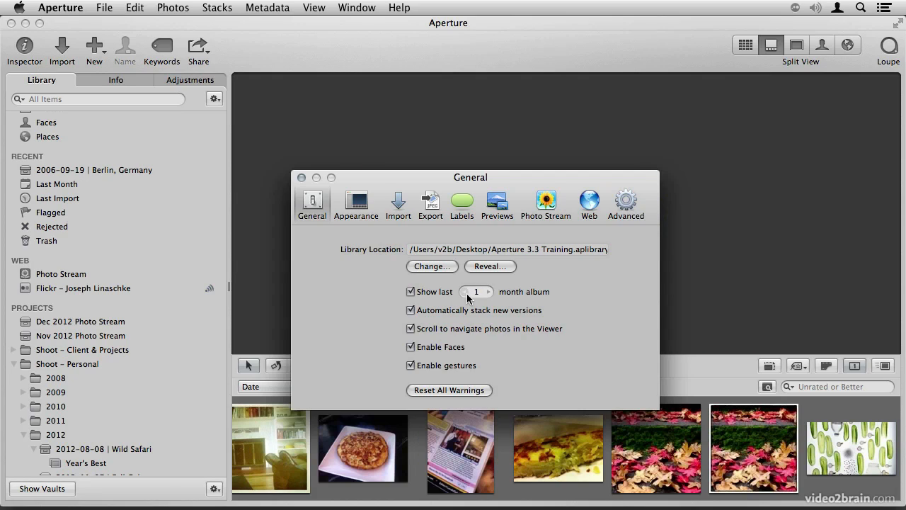
- Raise the recent-months album setting to 8 months, and set it to 10 months
left_click(487, 292)
left_click(487, 293)
left_click(487, 292)
left_click(488, 292)
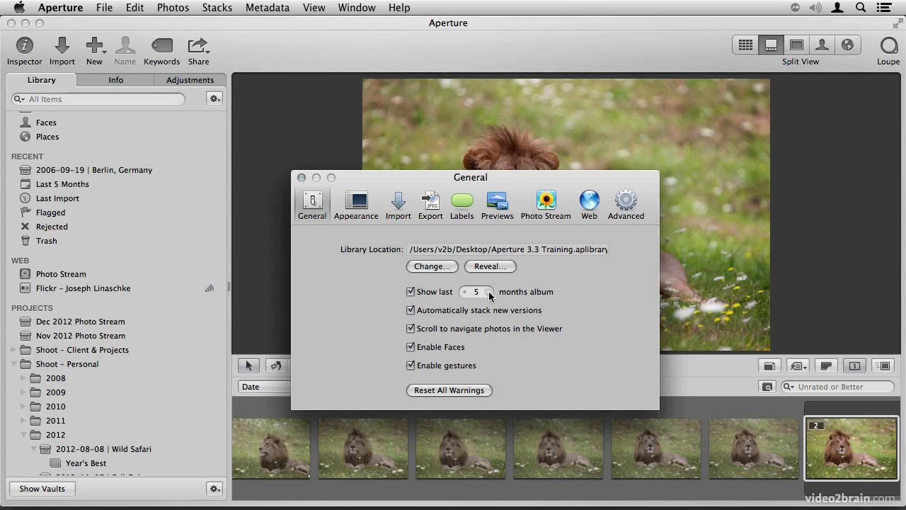
left_click(488, 293)
left_click(488, 293)
left_click(488, 293)
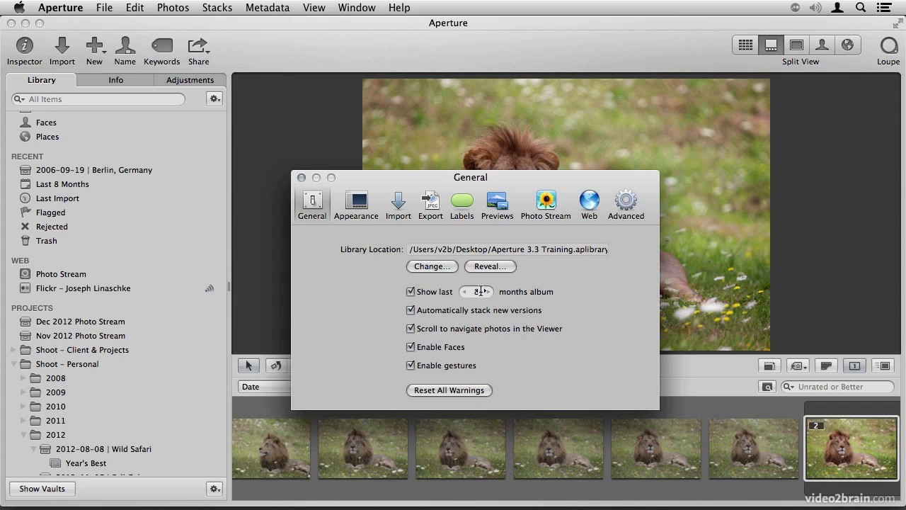
left_click(480, 291)
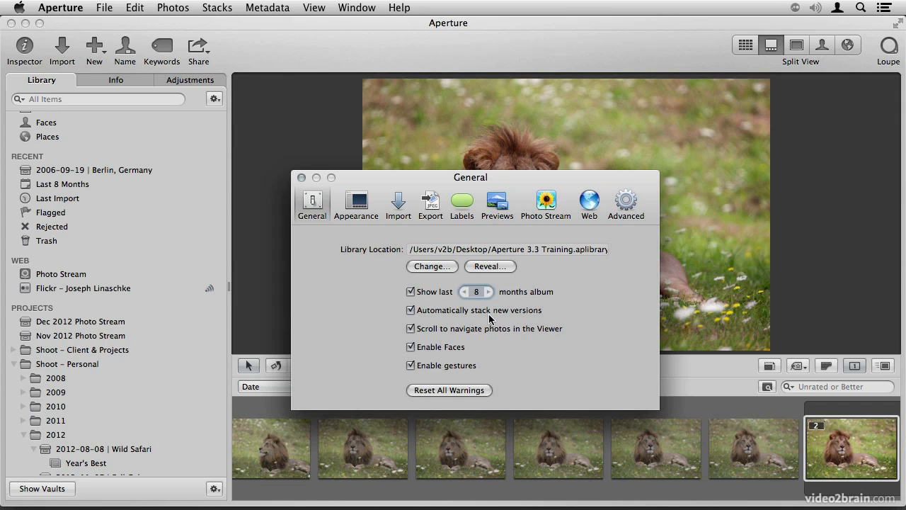
type("10")
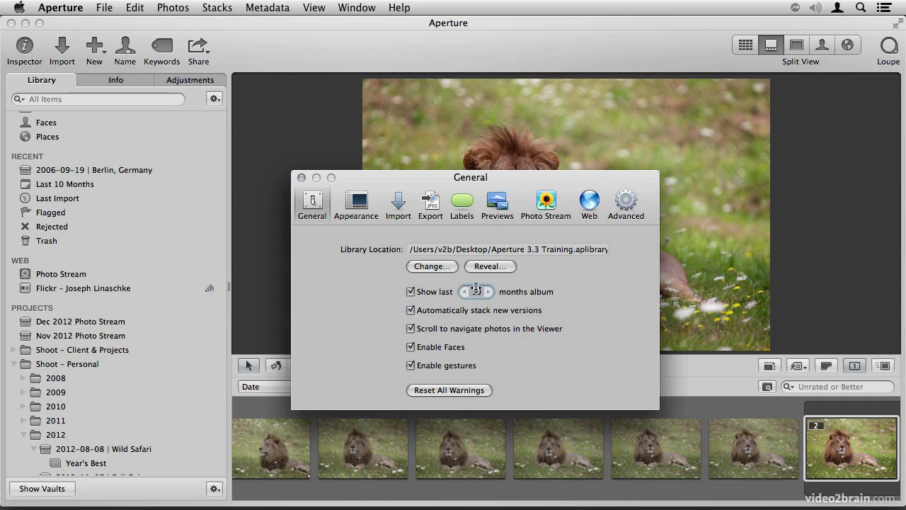
- Reduce the recent-months album setting to 1 month, close the preferences, and open the Last Month album
left_click_drag(476, 291, 446, 293)
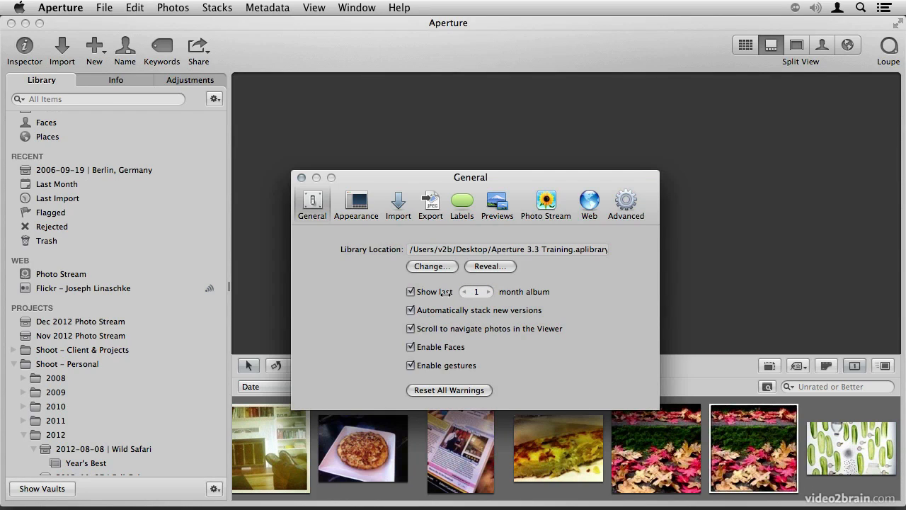
left_click(301, 178)
left_click(80, 184)
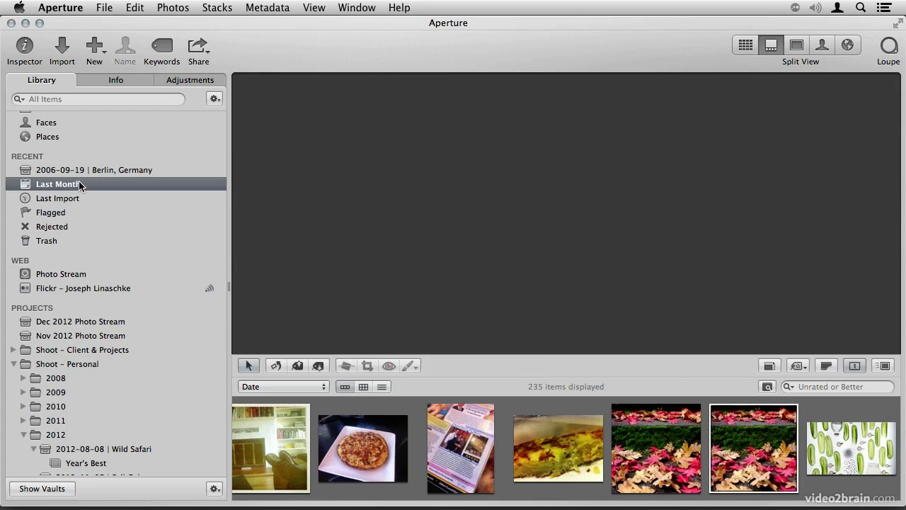
- Open the library's Projects overview and browse through all the project thumbnails
scroll(79, 184, "up", 3)
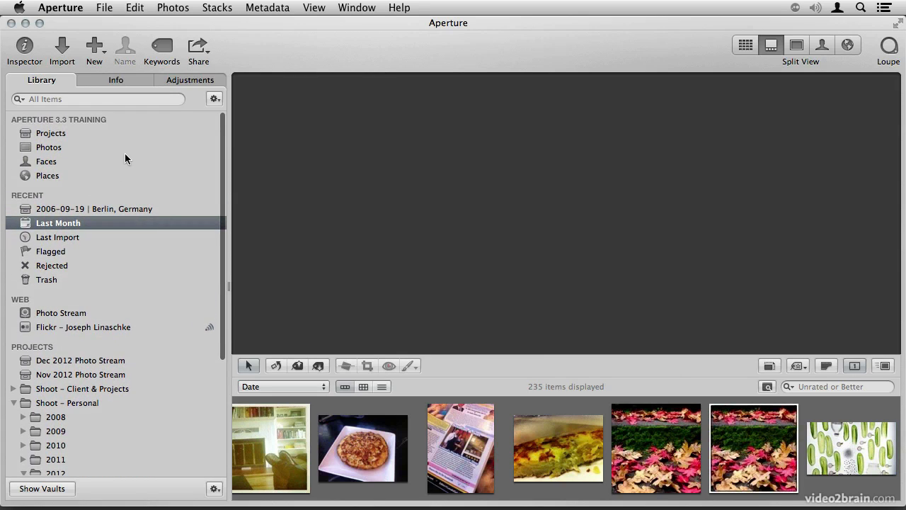
left_click(53, 132)
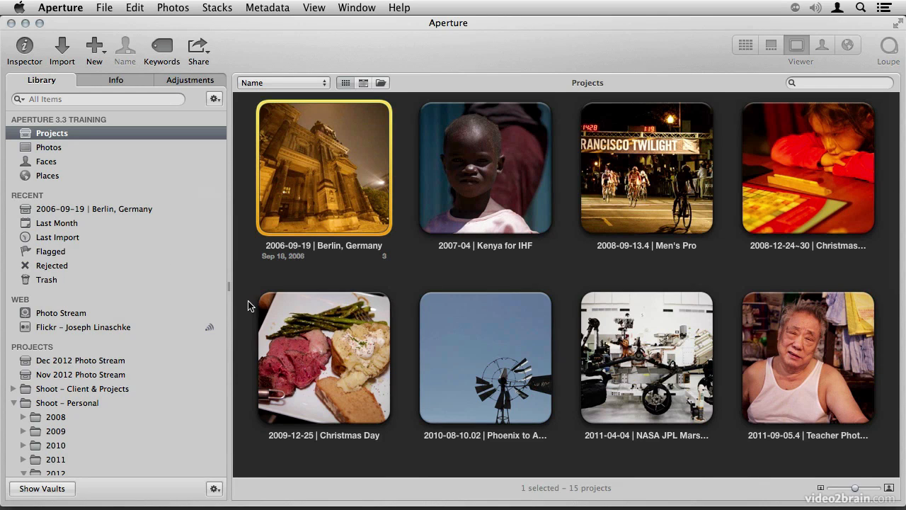
scroll(408, 406, "down", 1)
scroll(408, 406, "down", 5)
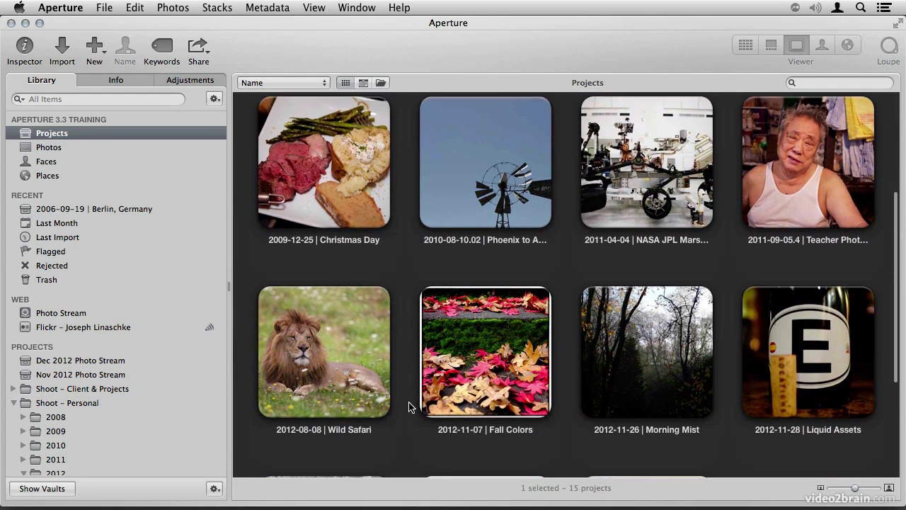
scroll(408, 406, "up", 6)
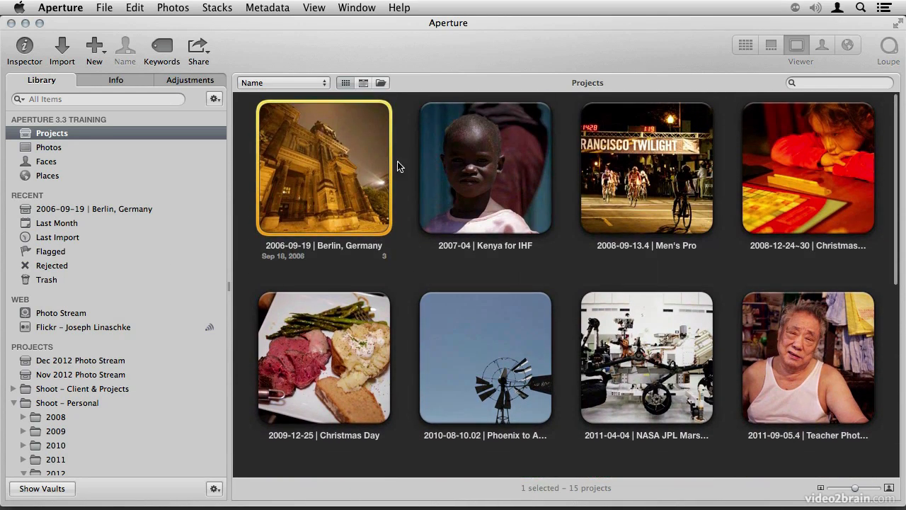
- Sort the projects manually and move Men's Pro before Kenya for IHF and NASA JPL Mars before the Phoenix project
left_click(284, 83)
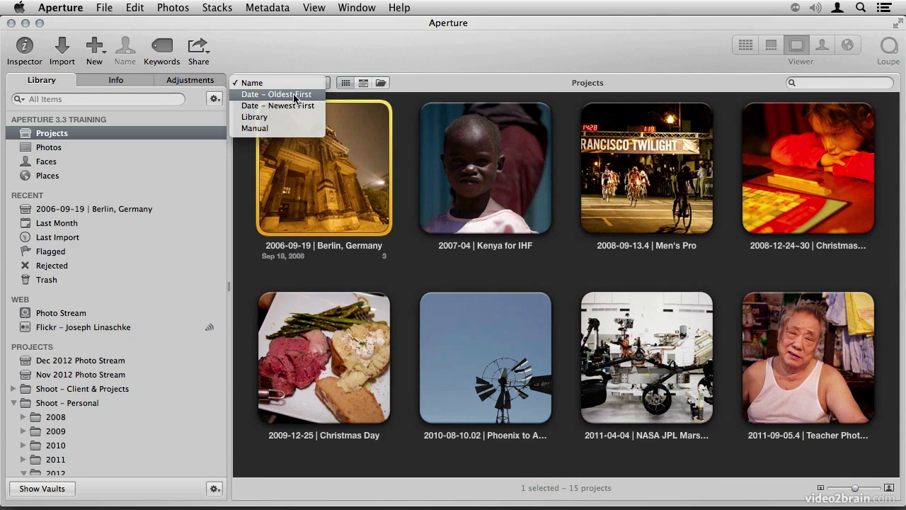
left_click(291, 132)
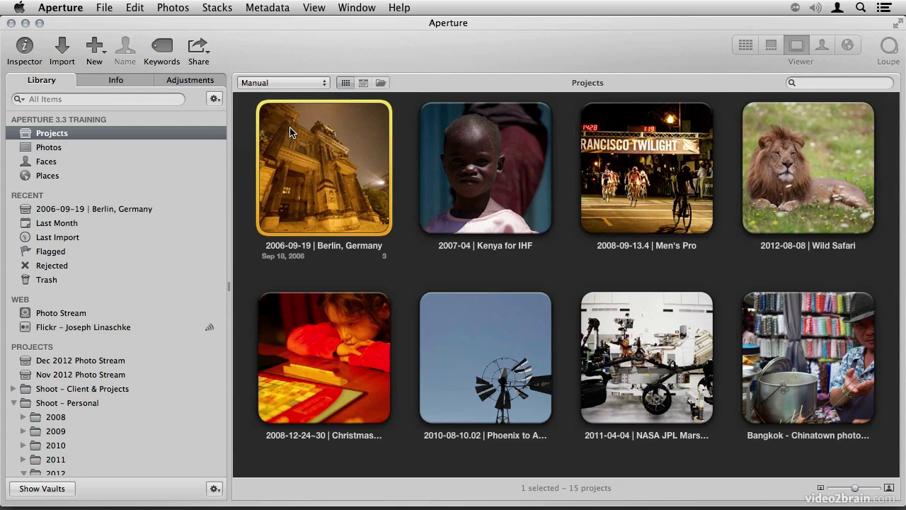
left_click_drag(650, 195, 410, 188)
left_click_drag(627, 344, 398, 316)
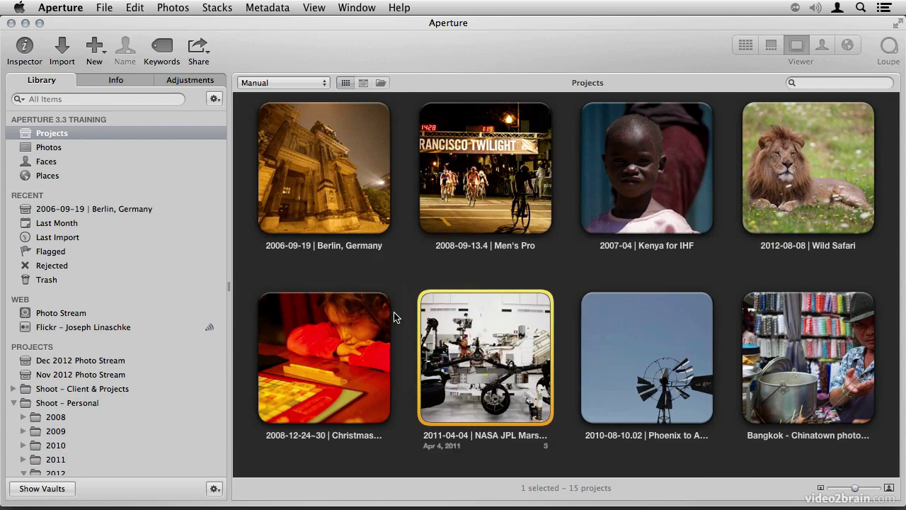
- Sort the projects overview by name
left_click(291, 84)
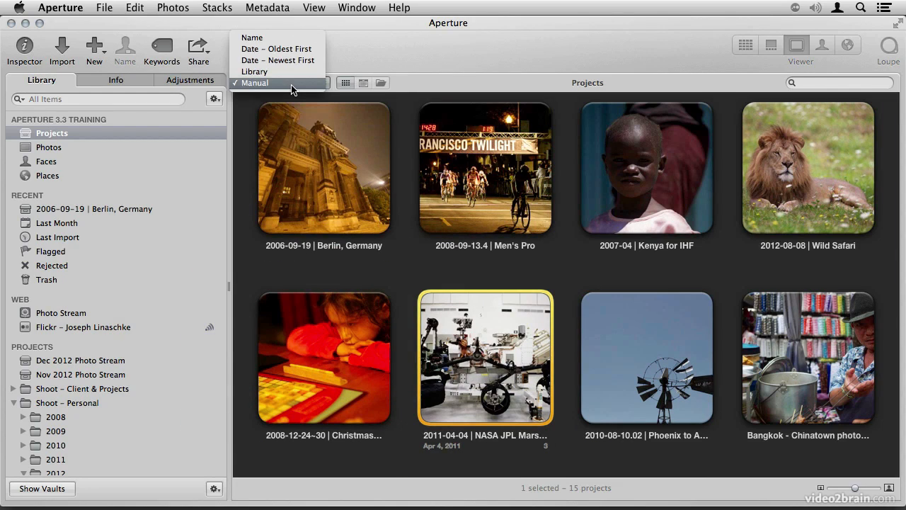
left_click(289, 38)
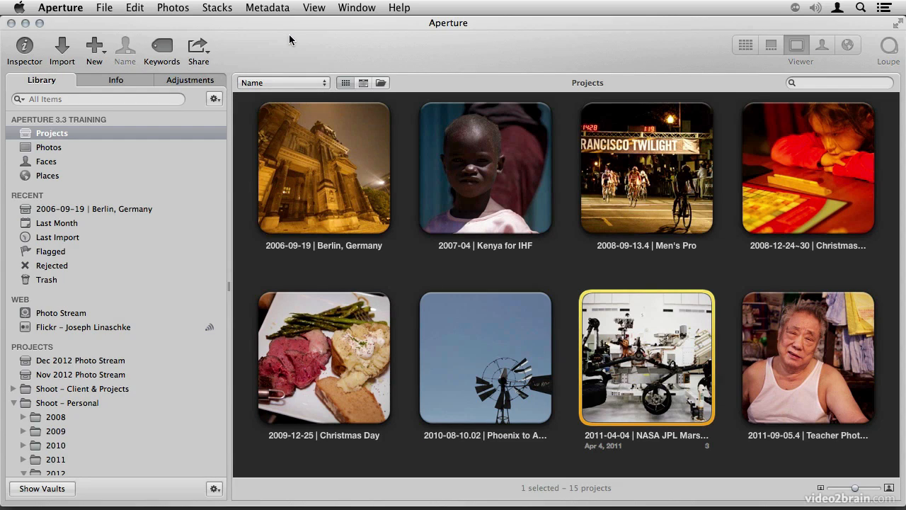
- Show the photo info for the 2006-09-19 | Berlin, Germany project and switch its metadata view to Sharing
left_click(97, 82)
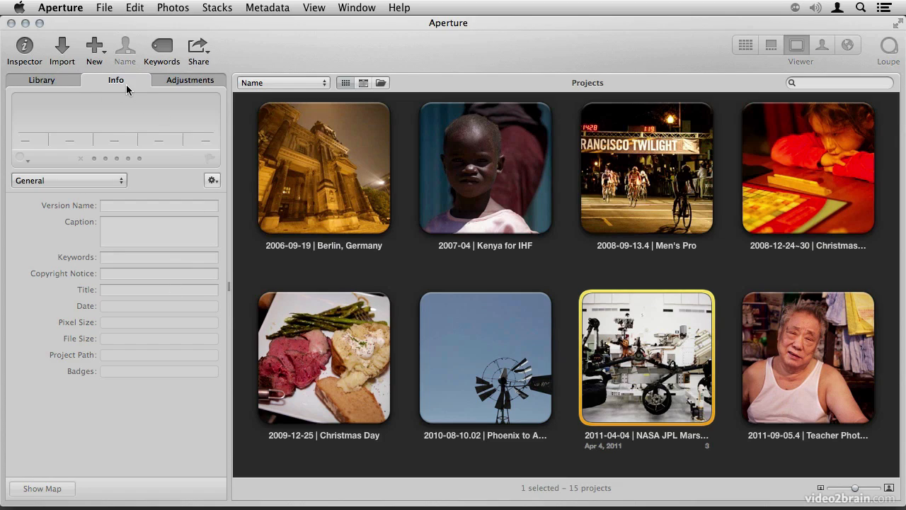
double_click(323, 194)
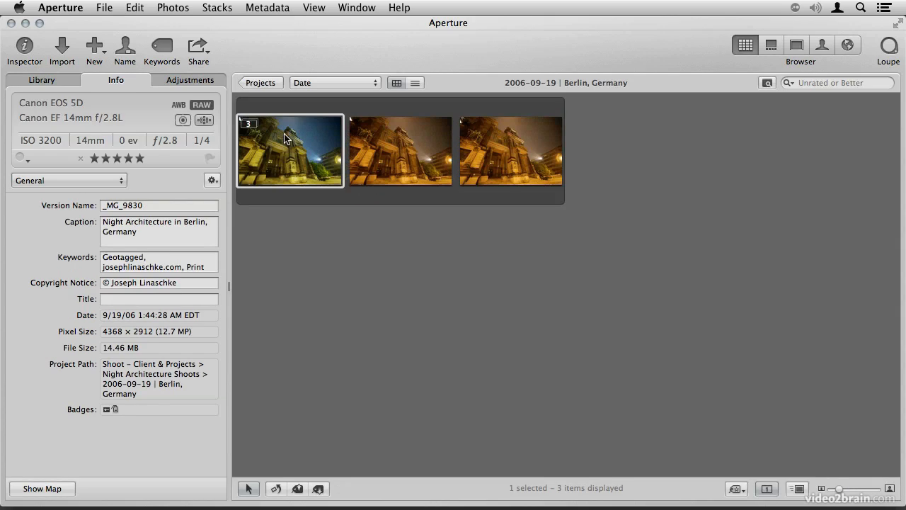
left_click(100, 181)
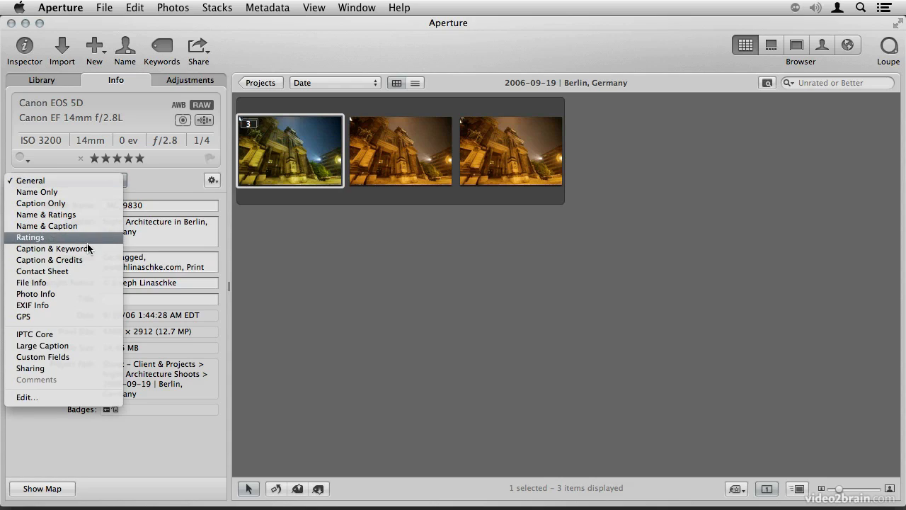
left_click(78, 368)
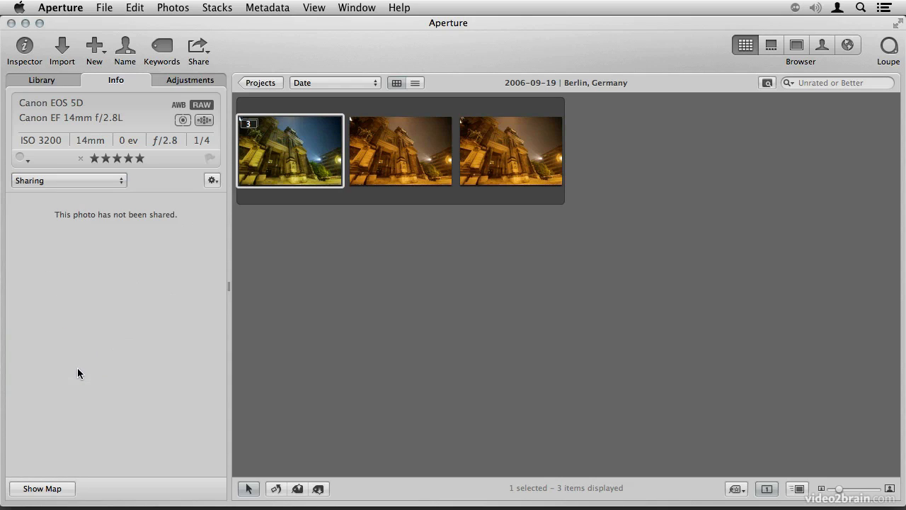
left_click(96, 181)
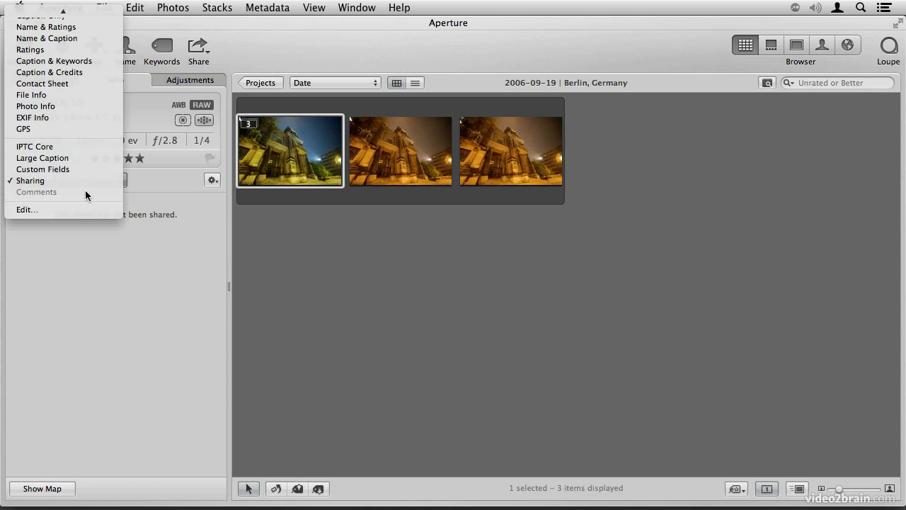
left_click(90, 180)
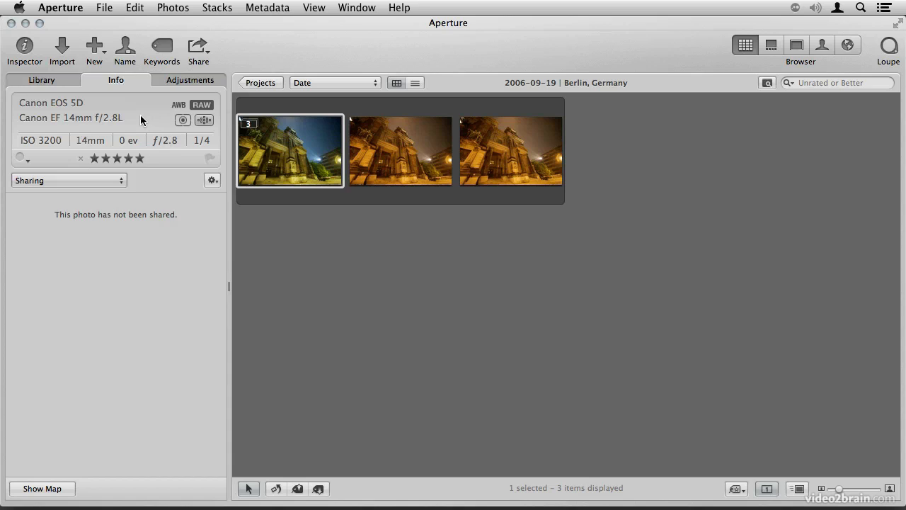
- Show the adjustments for the selected Berlin photo and look through the available effect categories
left_click(179, 85)
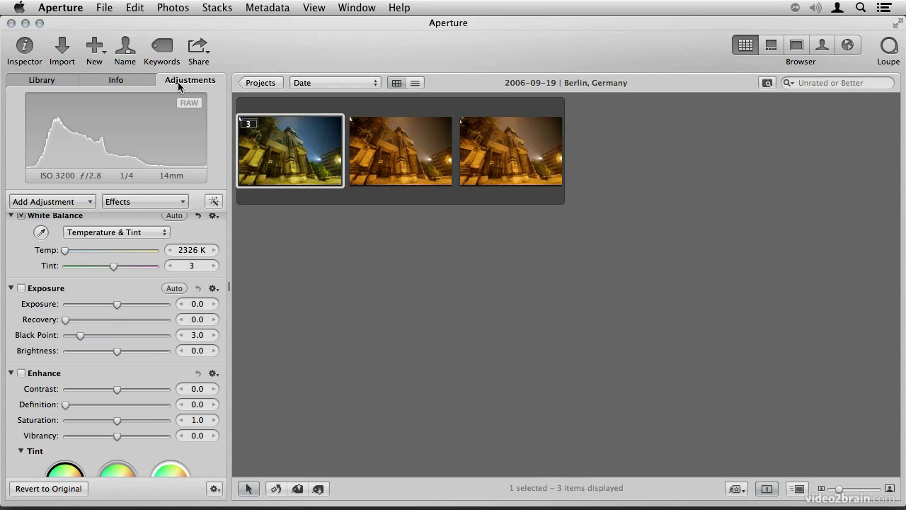
left_click(130, 203)
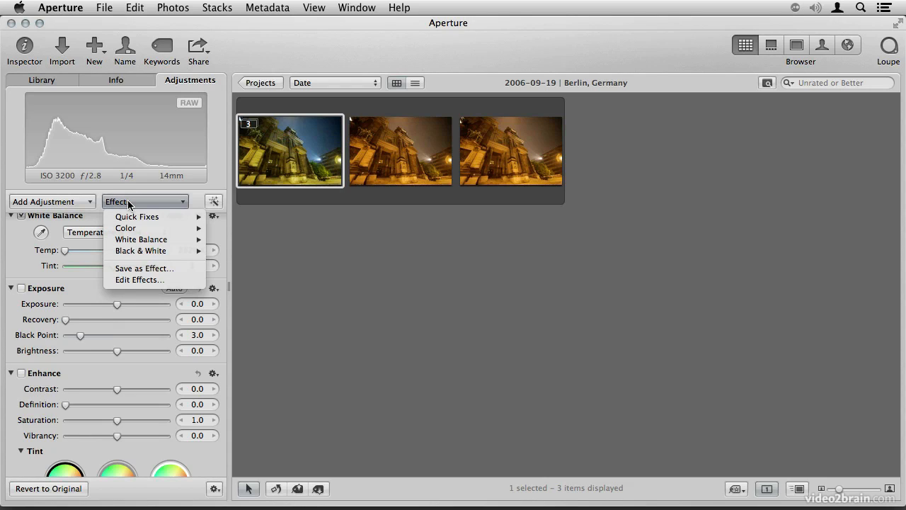
left_click(129, 204)
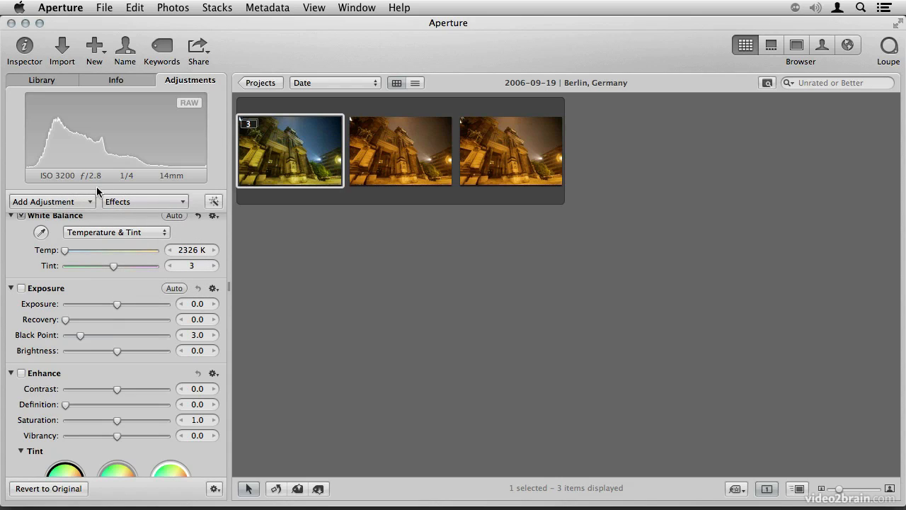
- Open the effect presets editor, examine its preset management options including import and export, and cancel it
left_click(129, 203)
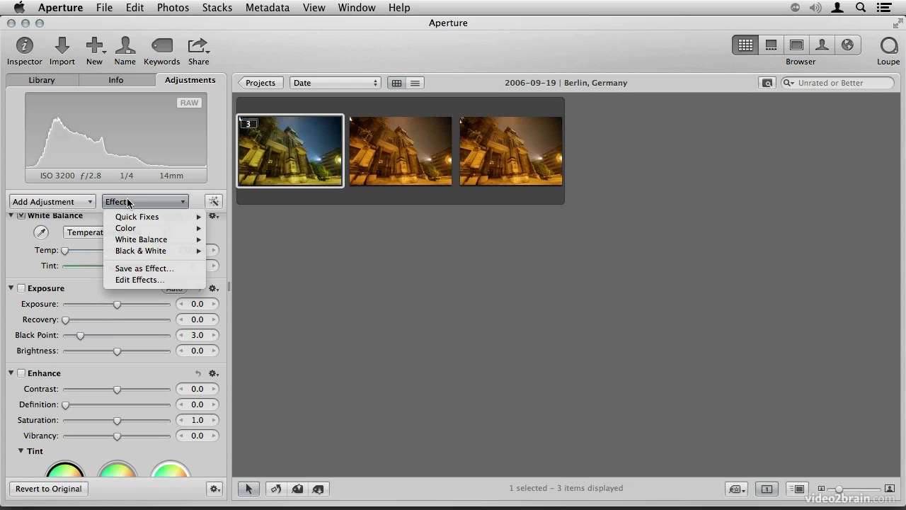
left_click(139, 280)
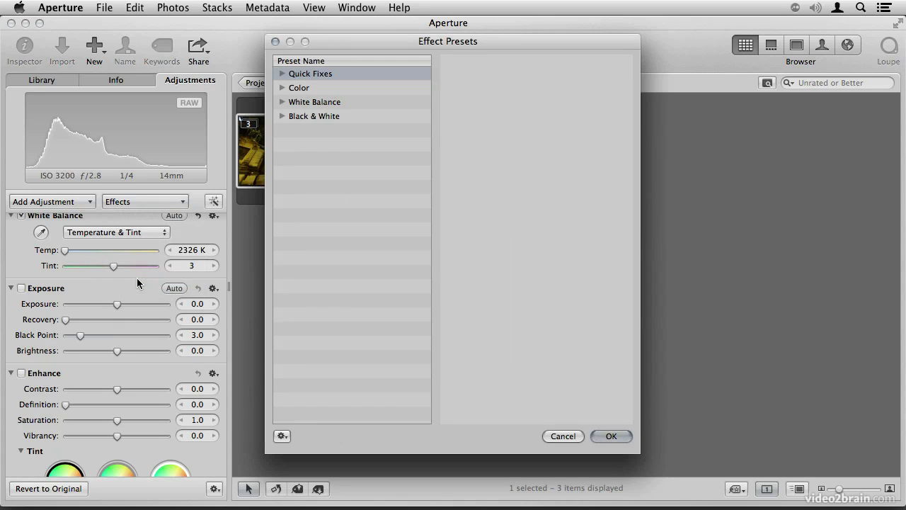
left_click(282, 436)
mouse_move(339, 495)
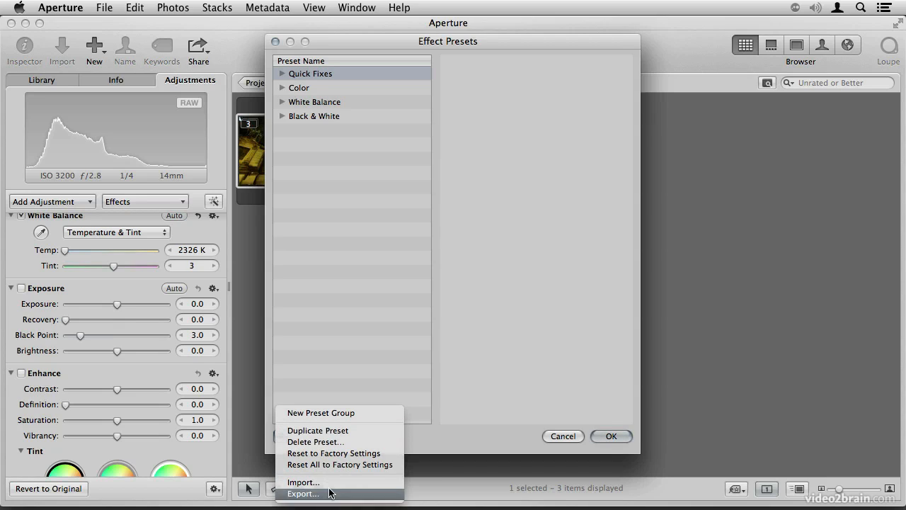
left_click(489, 412)
left_click(556, 436)
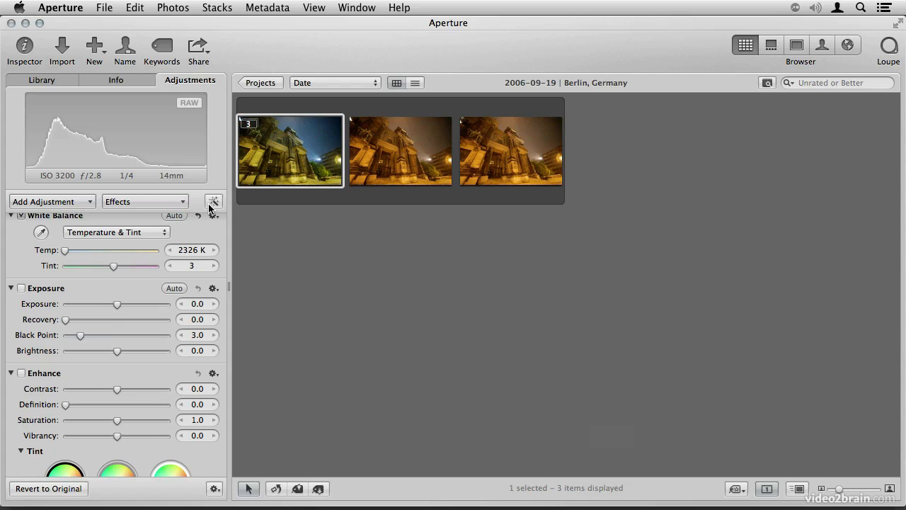
- Examine the color value, sample size and histogram options for the adjustments, including those offered directly on the histogram
left_click(214, 490)
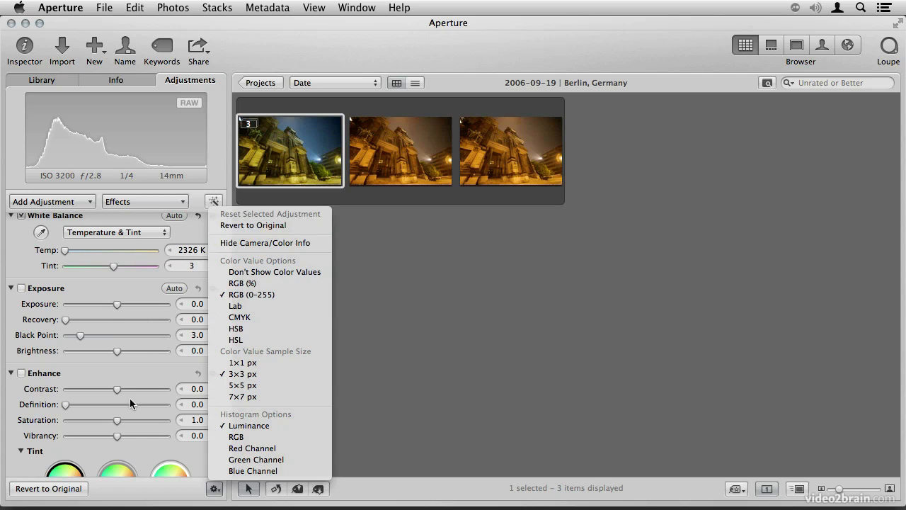
left_click(170, 492)
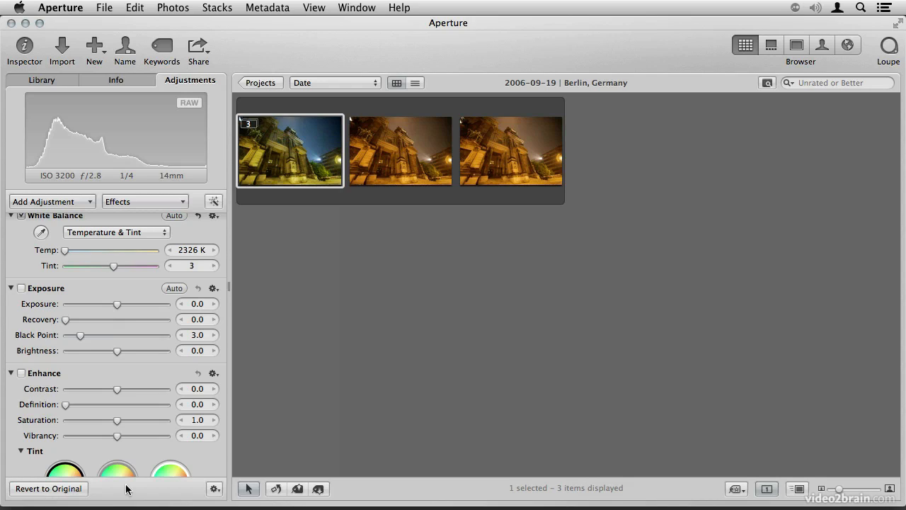
left_click(214, 488)
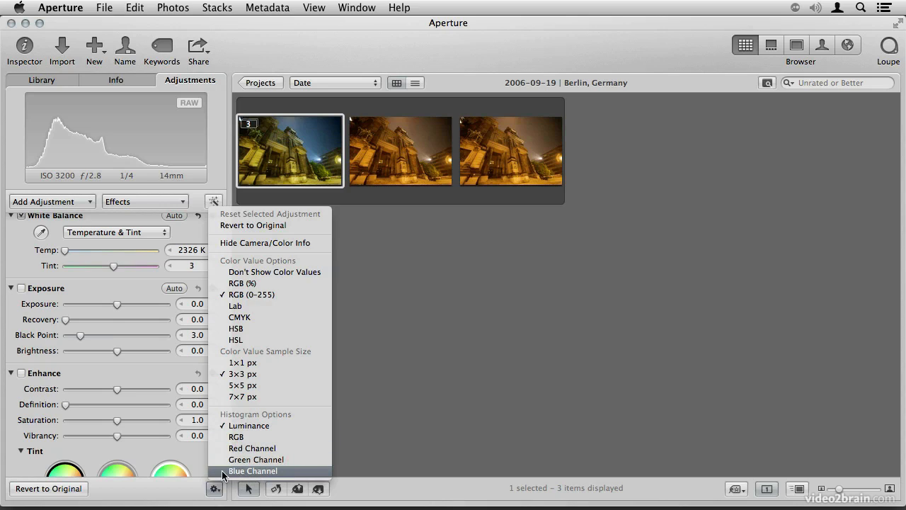
left_click(212, 490)
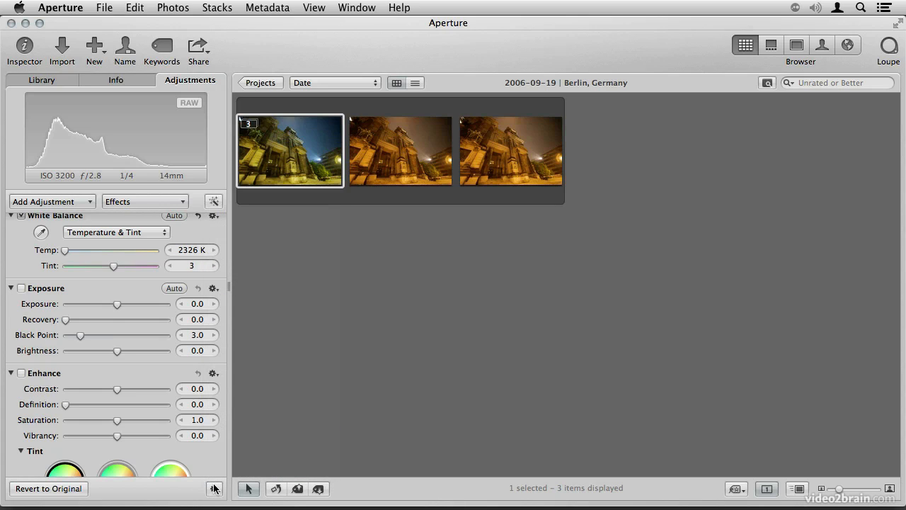
right_click(90, 148)
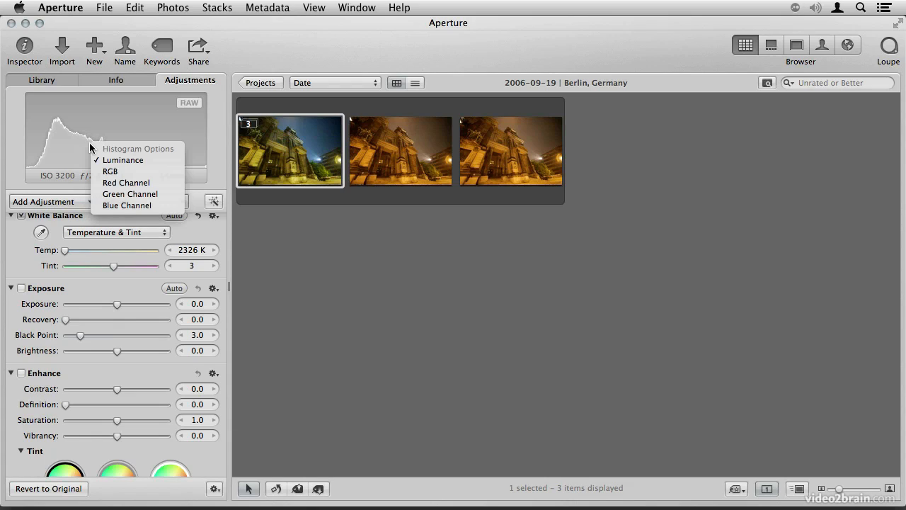
left_click(128, 136)
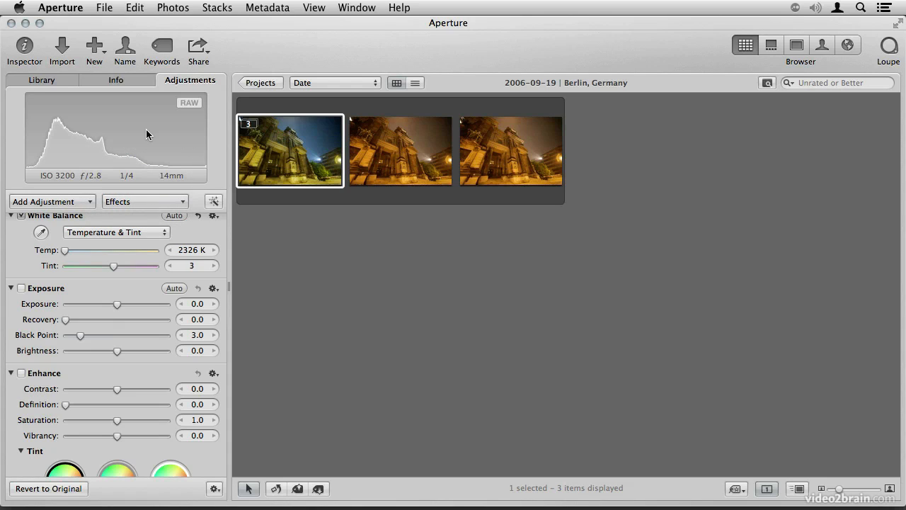
- Show the selected photo in Split View and open the Appearance preferences
left_click(771, 45)
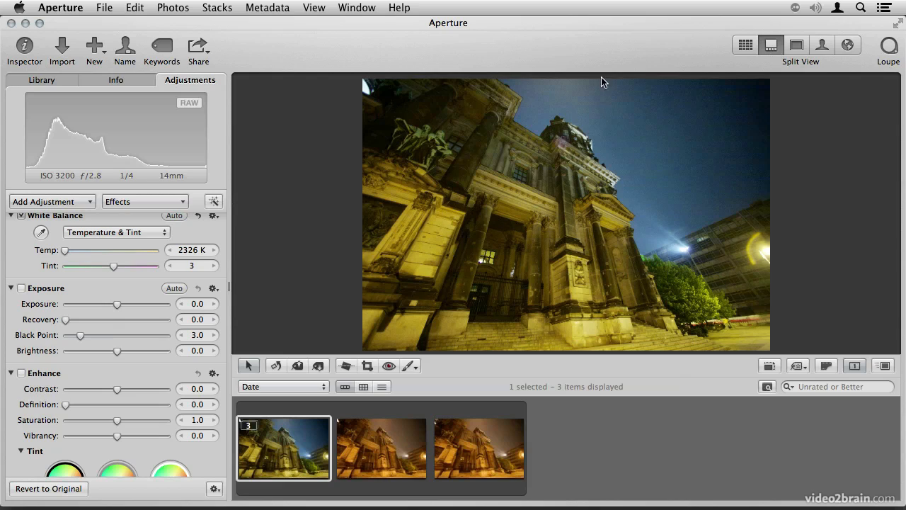
left_click(67, 6)
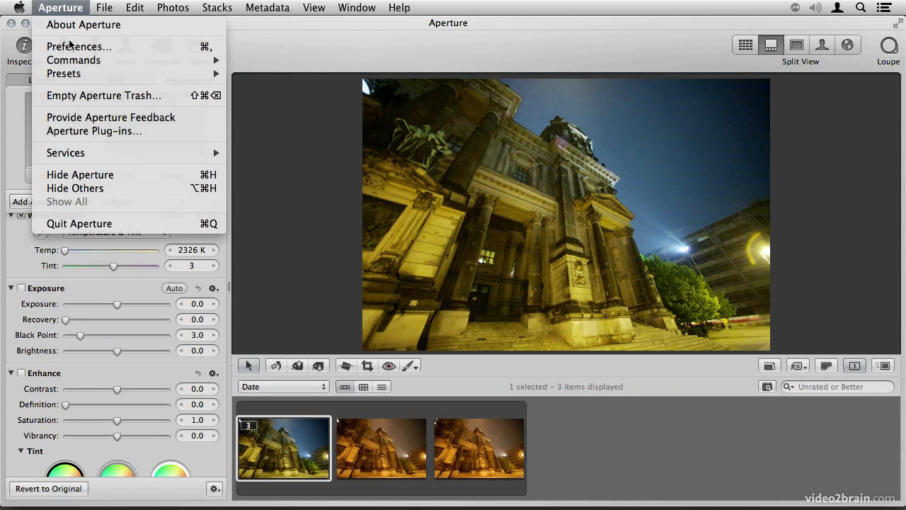
left_click(70, 46)
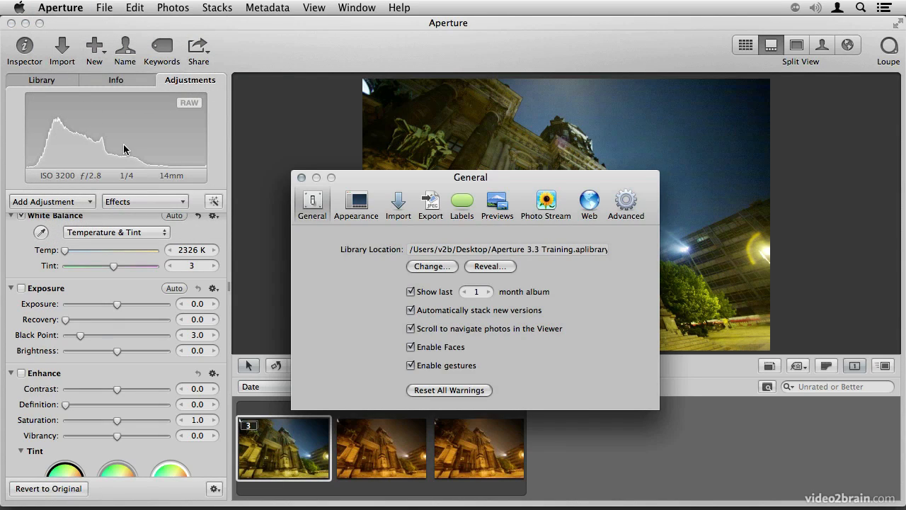
left_click(357, 207)
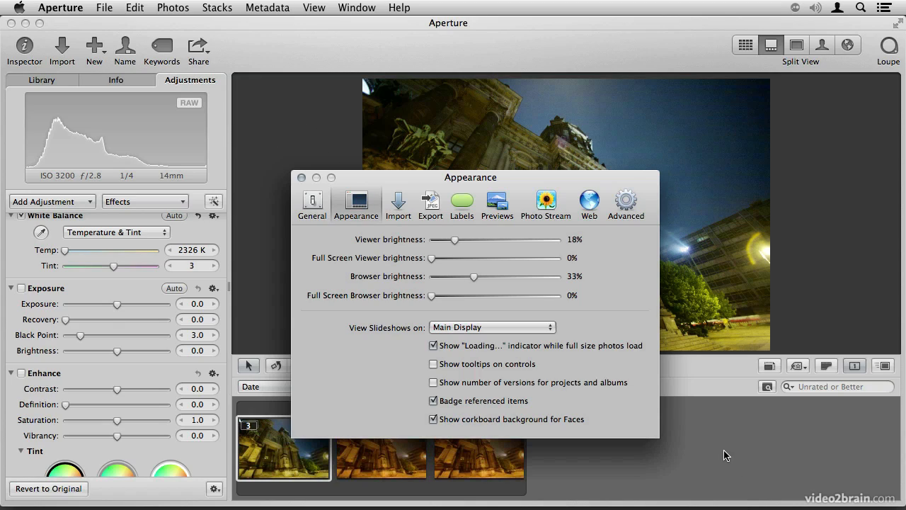
- Set the viewer brightness to 18% and the browser brightness to 33%
left_click_drag(454, 241, 455, 240)
mouse_move(455, 242)
left_mouse_down()
mouse_move(522, 241)
mouse_move(427, 244)
mouse_move(490, 241)
mouse_move(445, 243)
mouse_move(455, 248)
left_mouse_up()
left_click_drag(473, 277, 474, 279)
mouse_move(474, 278)
left_mouse_down()
mouse_move(528, 281)
mouse_move(452, 281)
mouse_move(474, 284)
left_mouse_up()
- Enter full screen mode, set the Full Screen Viewer brightness to 0%, and close the preferences
left_click(898, 24)
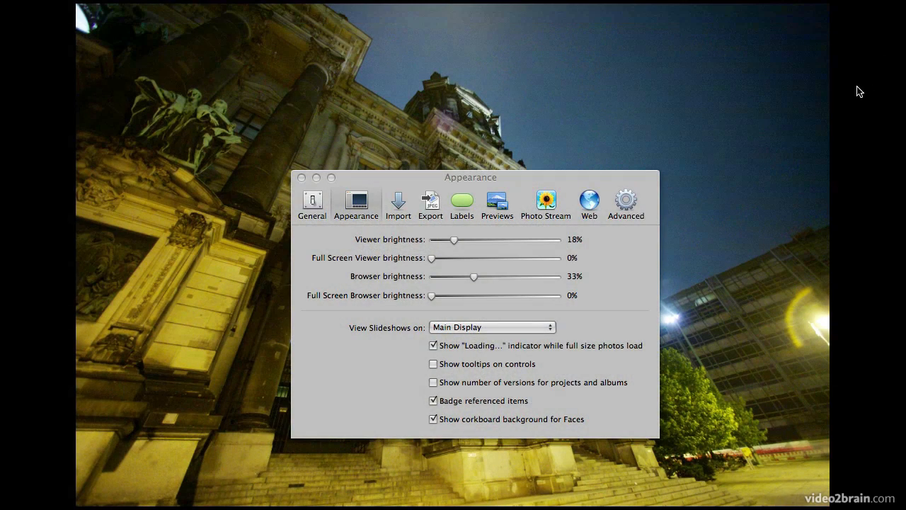
left_click(485, 177)
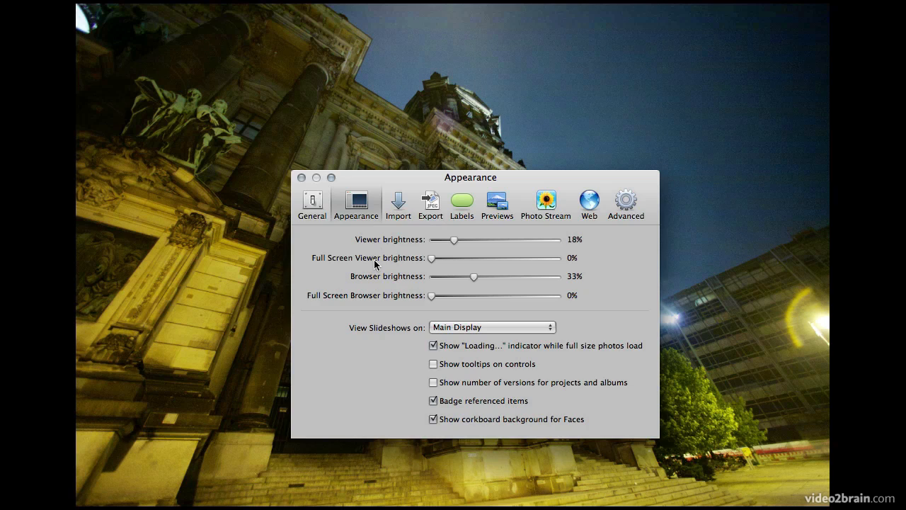
left_click(432, 259)
mouse_move(432, 259)
left_mouse_down()
mouse_move(522, 260)
mouse_move(418, 259)
left_mouse_up()
left_click(267, 115)
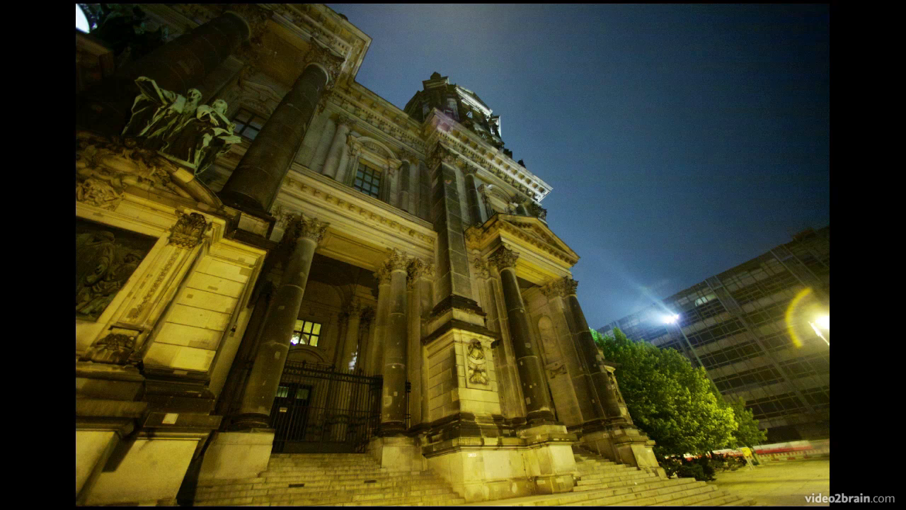
- Set the Full Screen Browser brightness to 0% while viewing the full screen browser, and leave full screen mode
key("v")
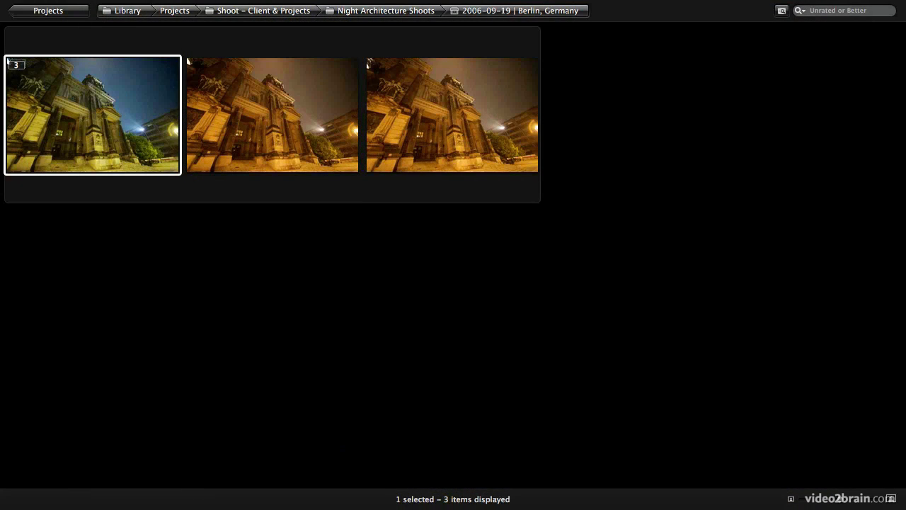
key("super+comma")
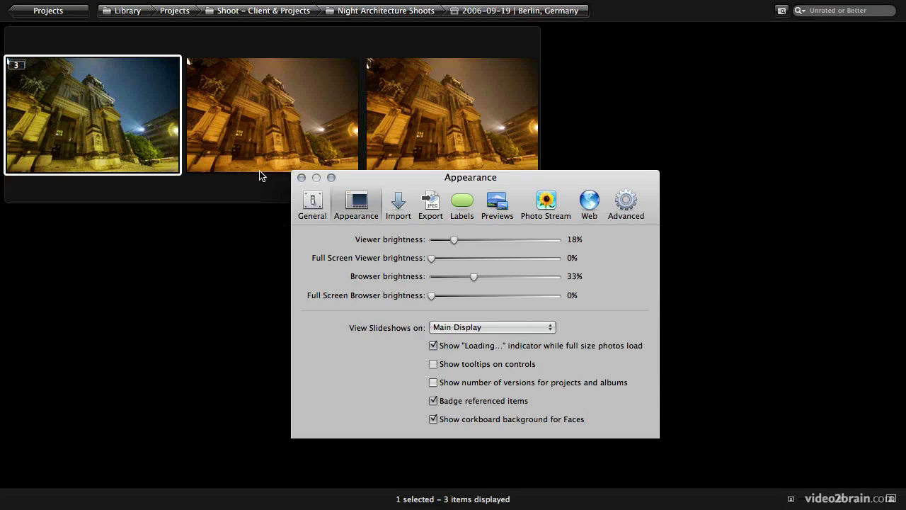
left_click_drag(427, 294, 409, 298)
left_click(301, 177)
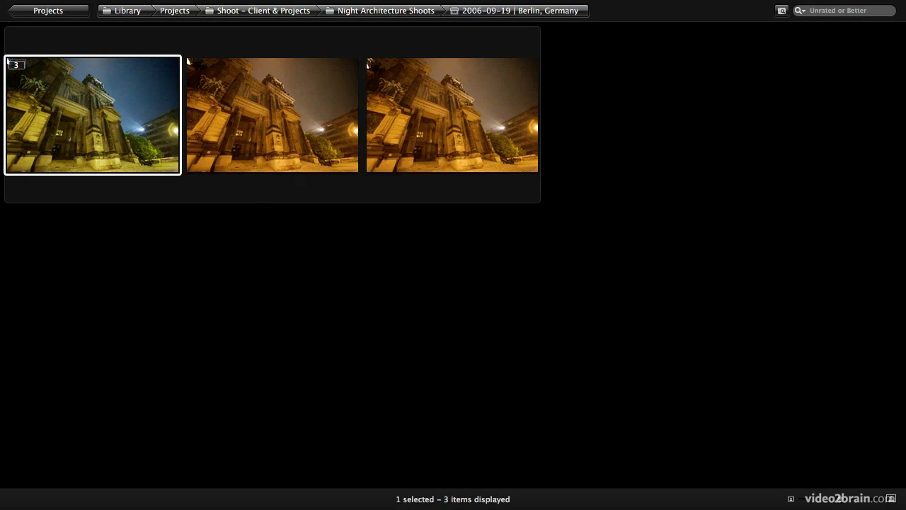
key("f")
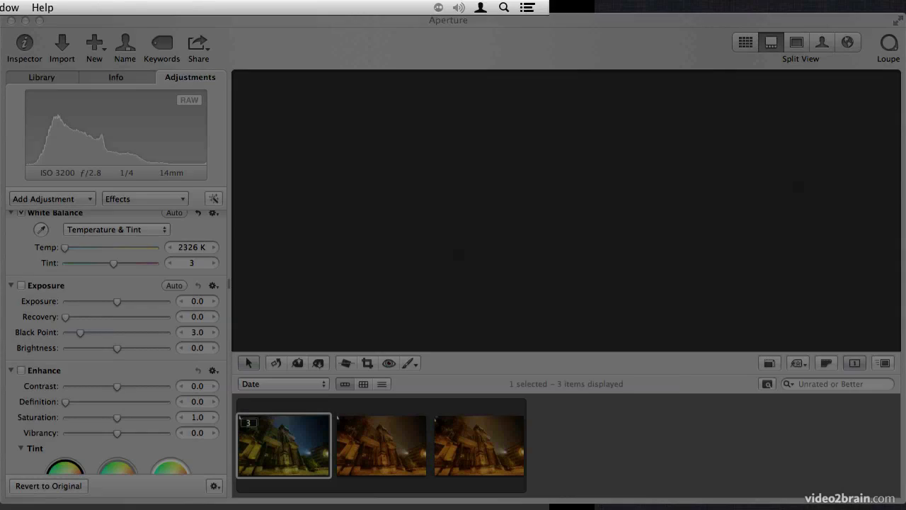